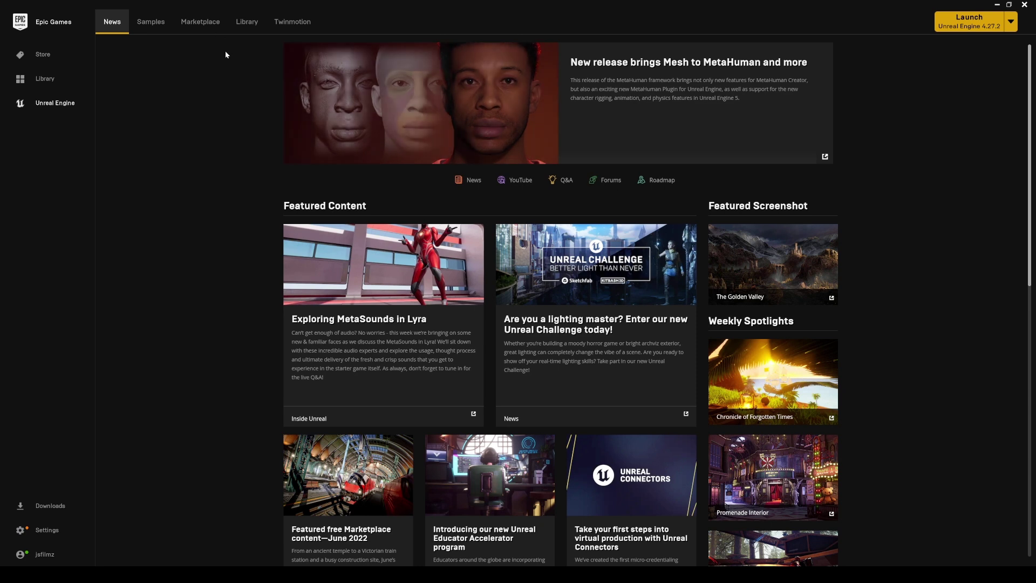
Step: Search the Unreal Engine Marketplace for "metahuman", and try to install the MetaHuman Plugin to the engine
{"action": "left_click", "coordinate": [190, 24]}
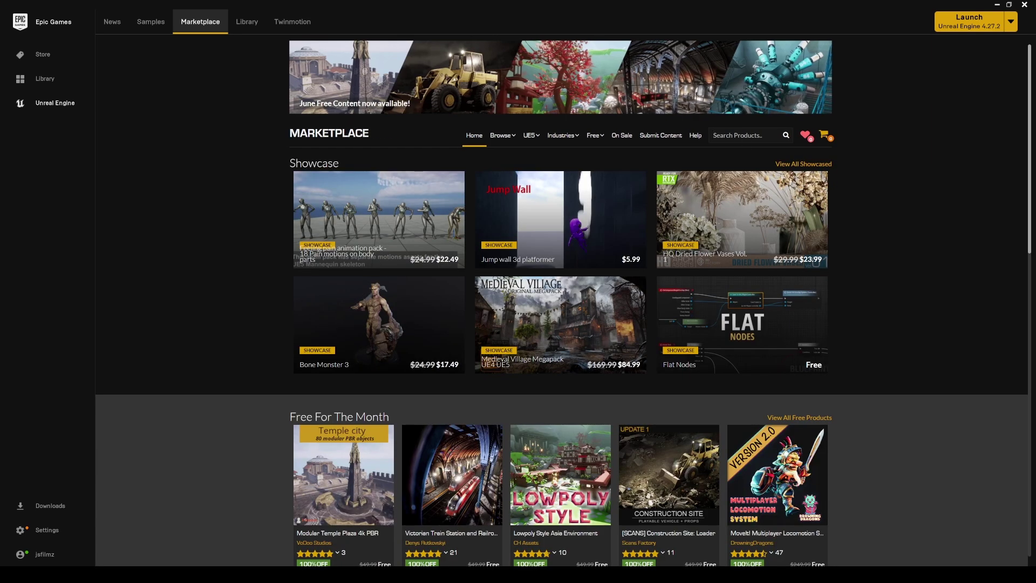
{"action": "type", "text": "met"}
{"action": "type", "text": "ahuman"}
{"action": "key", "text": "Return"}
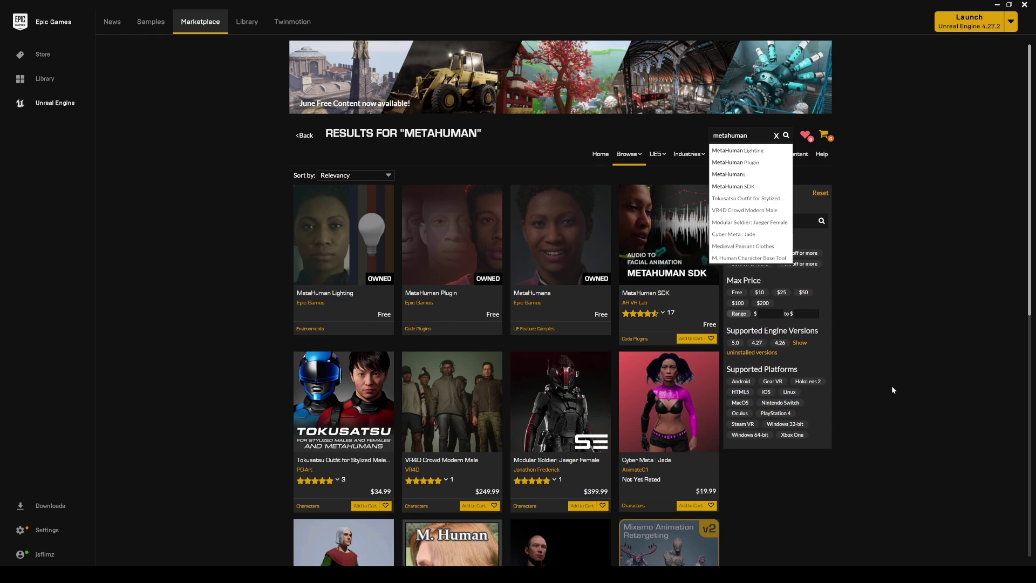
{"action": "left_click", "coordinate": [447, 277]}
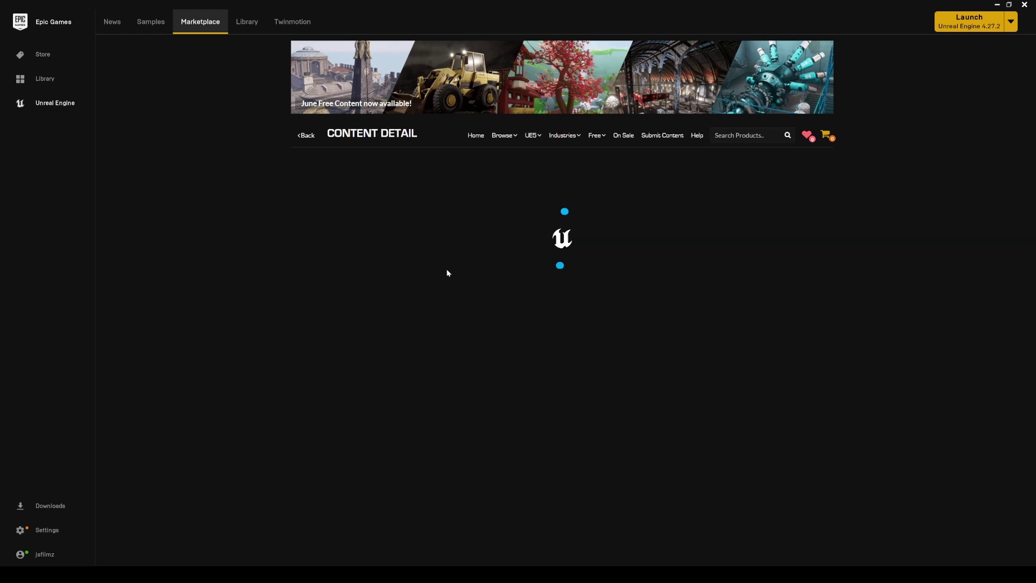
{"action": "left_click", "coordinate": [659, 301]}
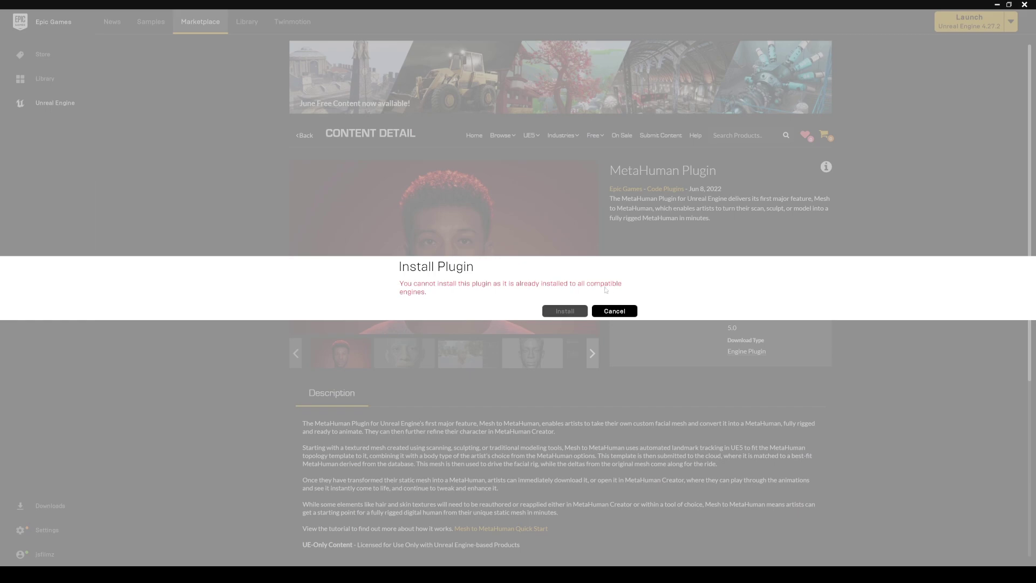
{"action": "left_click", "coordinate": [613, 311]}
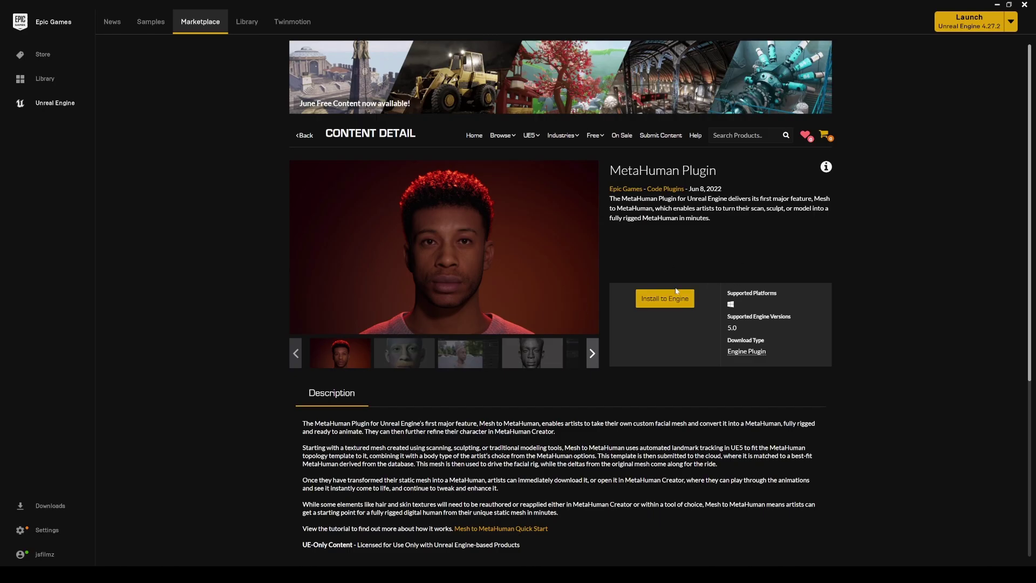
Step: Switch to the mestometh project in Unreal Editor and check in the plugin list whether the MetaHuman plugin is enabled
{"action": "left_click", "coordinate": [144, 542]}
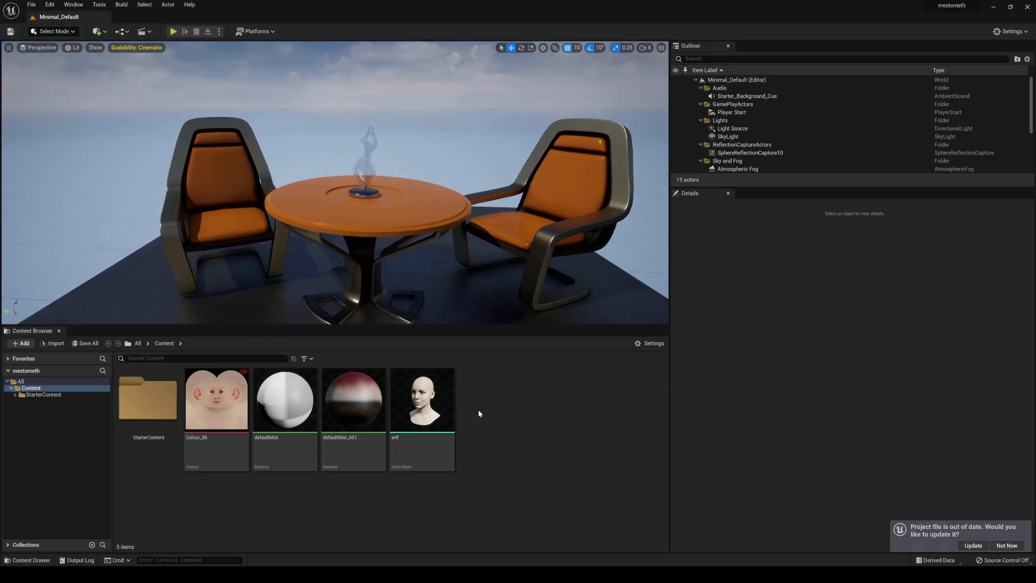
{"action": "left_click_drag", "start_coordinate": [424, 327], "coordinate": [432, 349]}
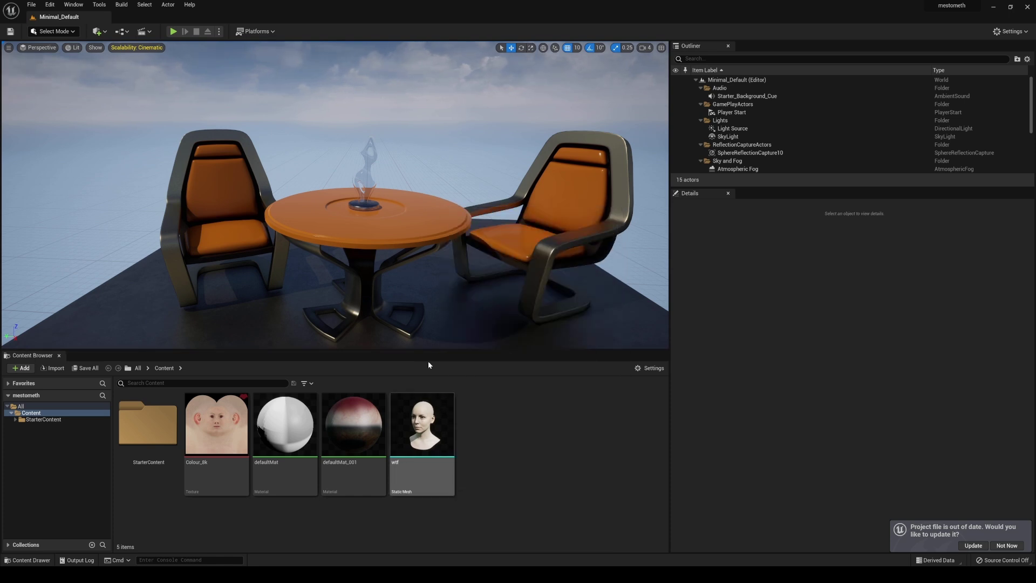
{"action": "left_click", "coordinate": [50, 4]}
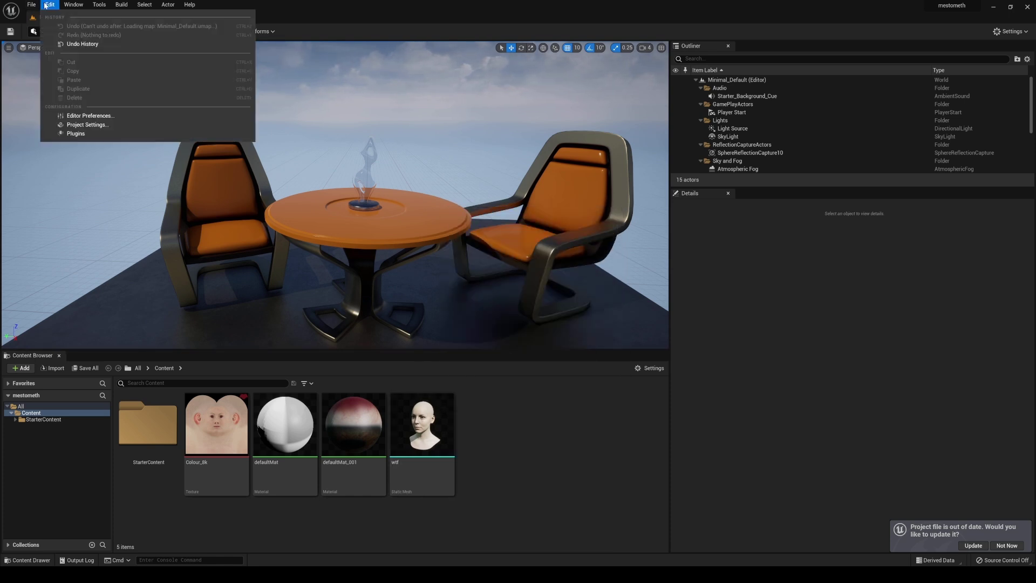
{"action": "left_click", "coordinate": [76, 133]}
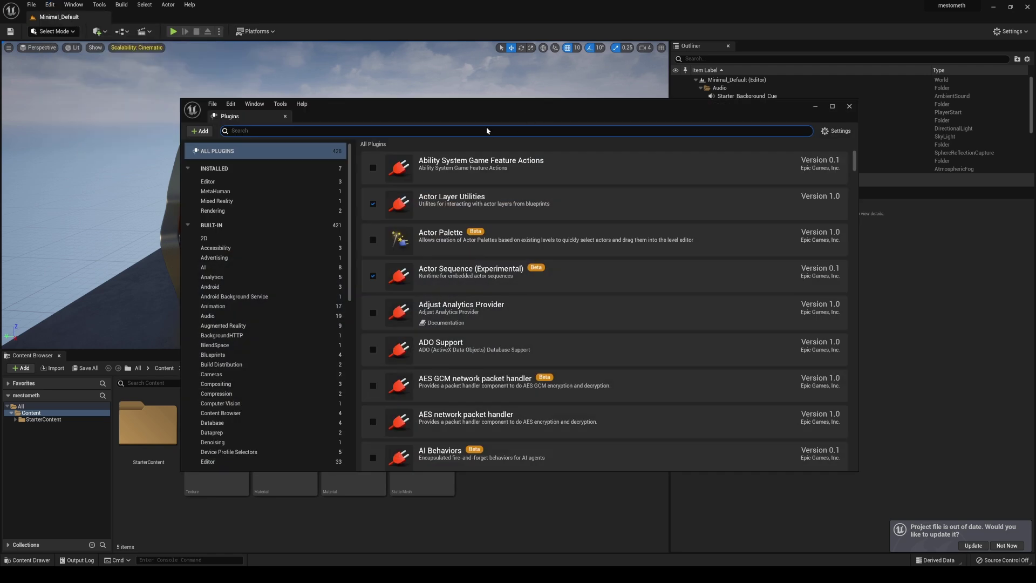
{"action": "type", "text": "metahuman"}
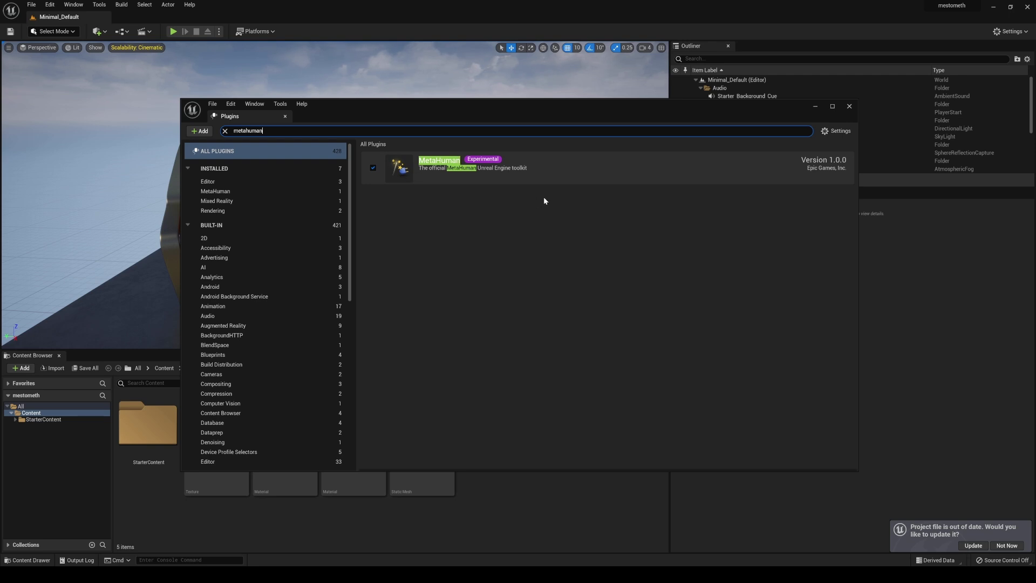
{"action": "left_click", "coordinate": [849, 107]}
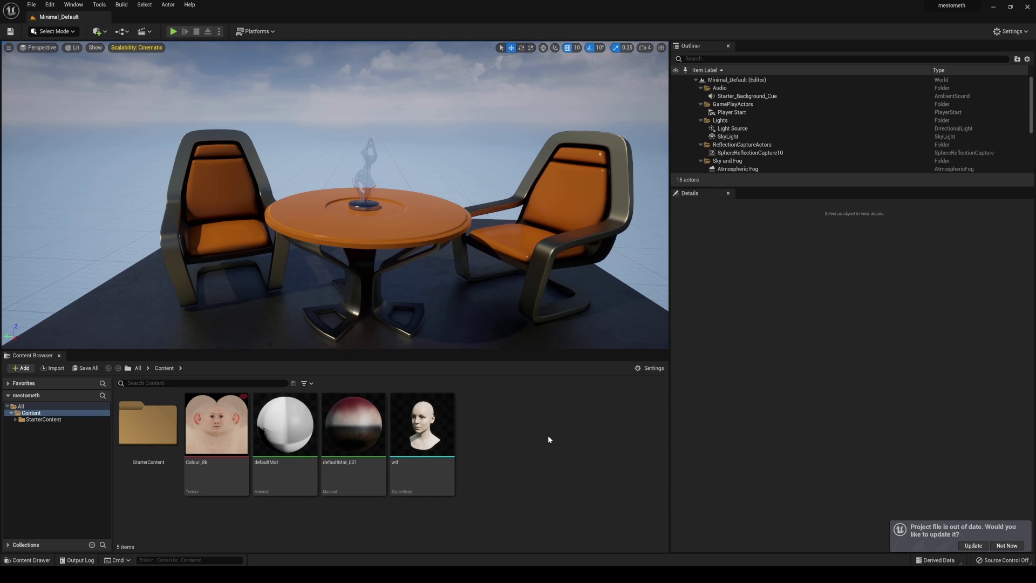
Step: Import the Eye_Colour texture and connect its RGB output to Base Color in the wtf mesh's defaultMat_001 material, saving the material
{"action": "double_click", "coordinate": [417, 421]}
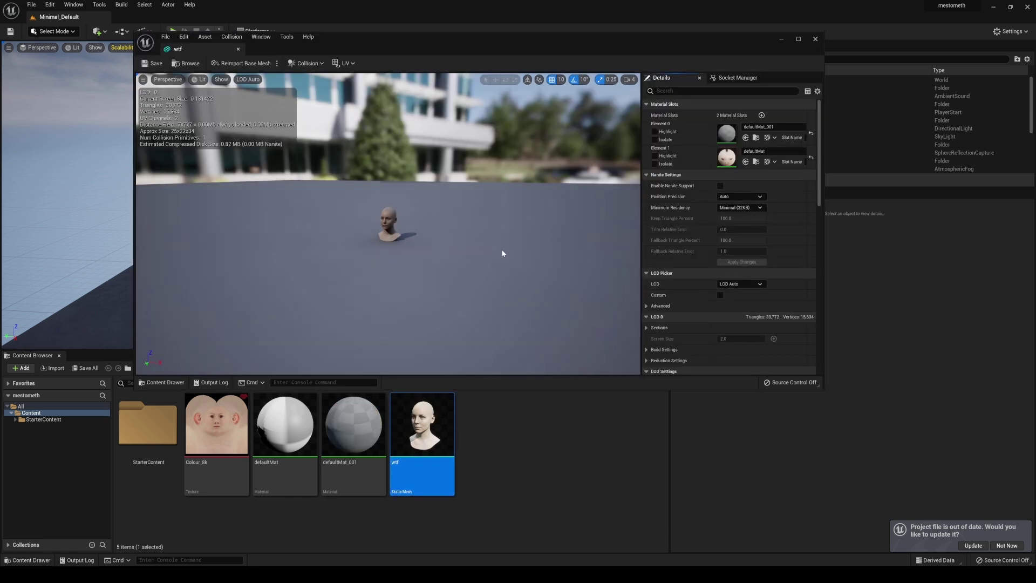
{"action": "scroll", "coordinate": [410, 211], "scroll_direction": "up", "scroll_amount": 10}
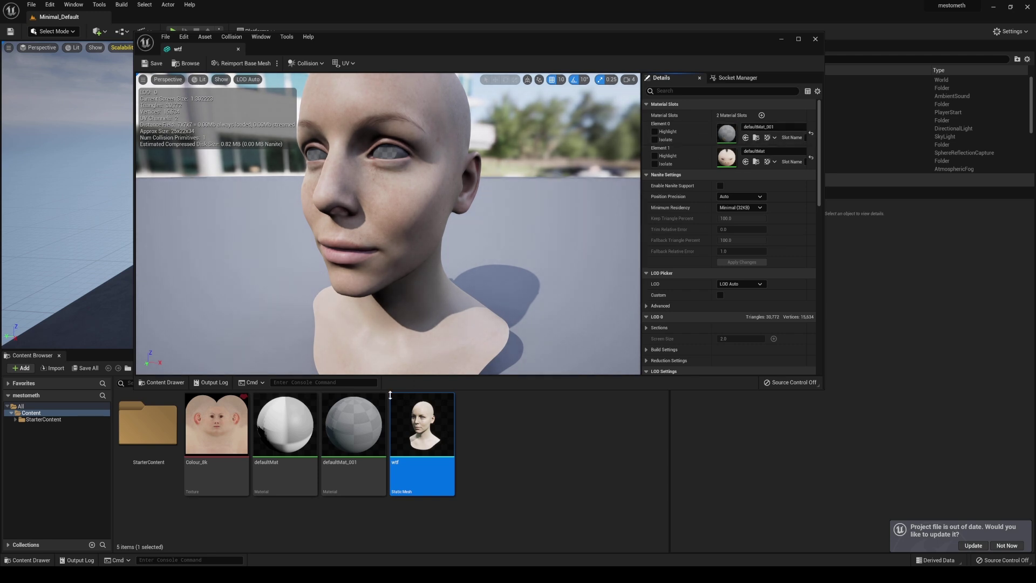
{"action": "mouse_move", "coordinate": [50, 575]}
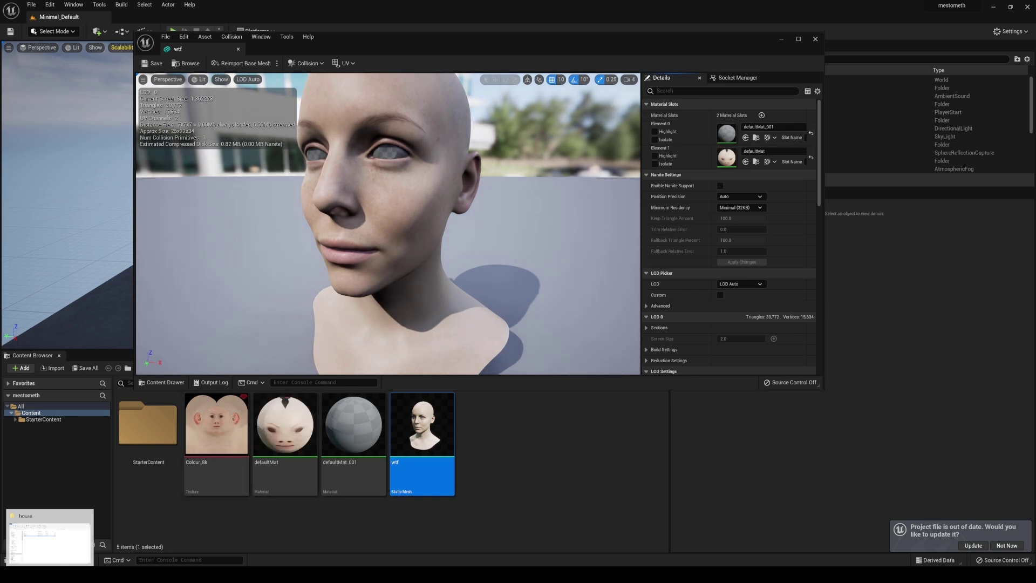
{"action": "left_click", "coordinate": [50, 540]}
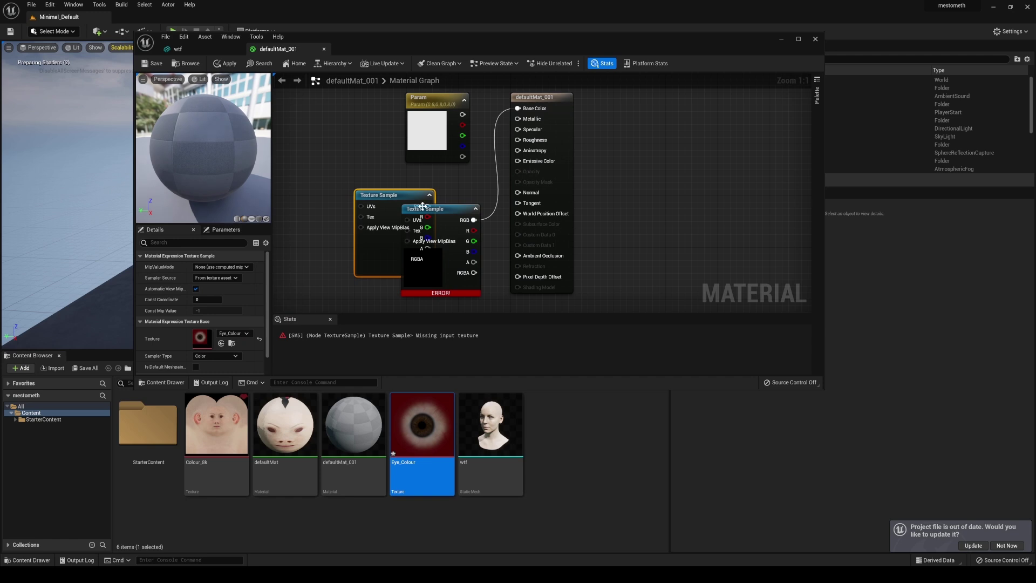
{"action": "left_click_drag", "start_coordinate": [429, 221], "coordinate": [518, 108]}
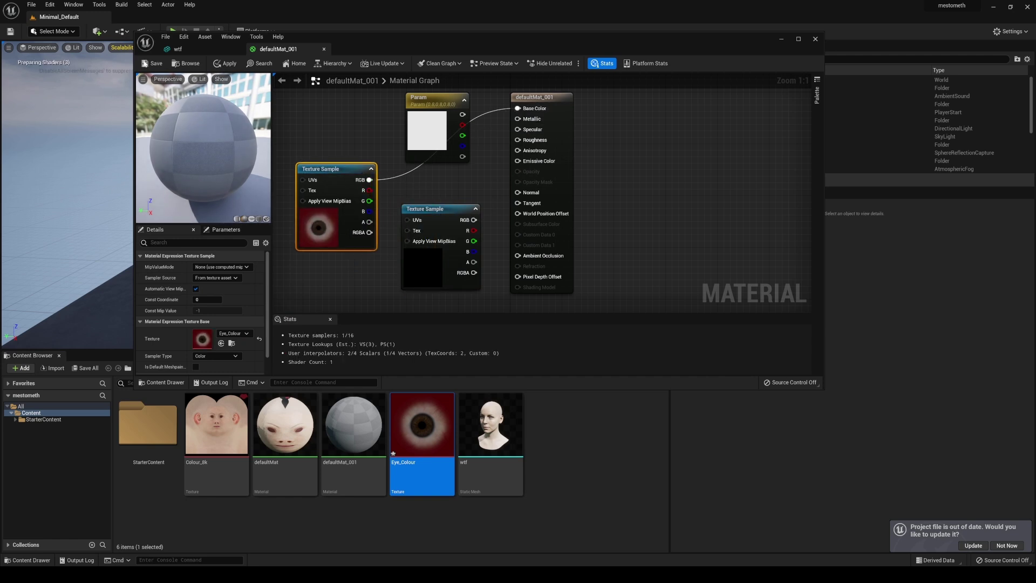
{"action": "key", "text": "ctrl+s"}
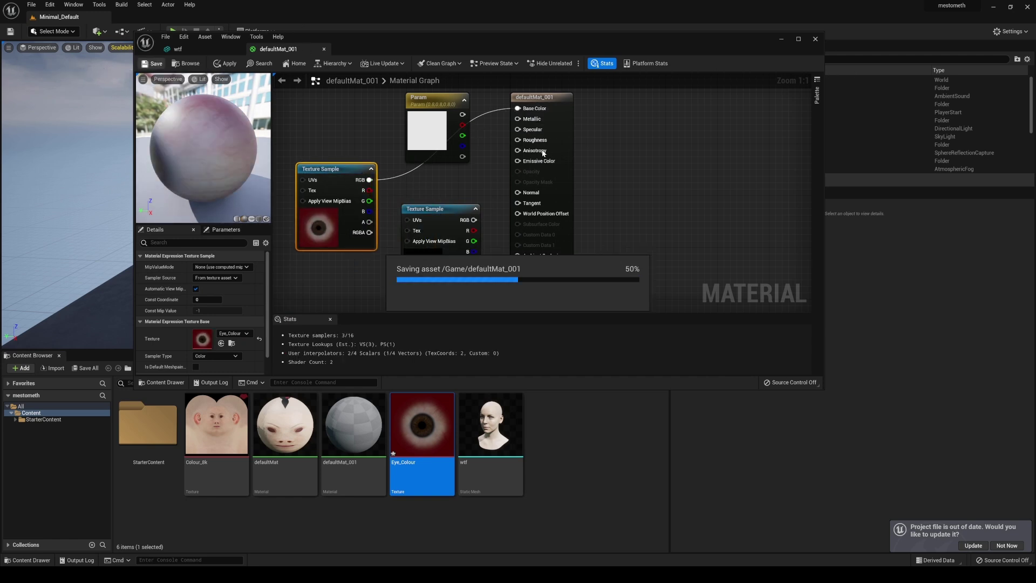
Step: Inspect the textured eyes and face on the wtf static mesh, and save and close the mesh
{"action": "left_click", "coordinate": [782, 40]}
{"action": "double_click", "coordinate": [490, 427]}
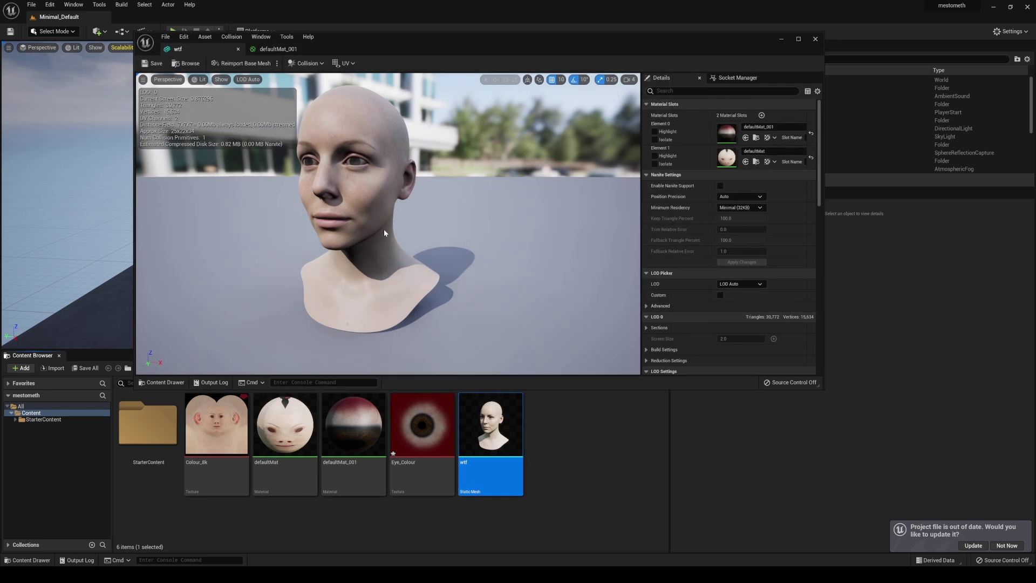
{"action": "left_click_drag", "start_coordinate": [385, 228], "coordinate": [293, 276]}
{"action": "key", "text": "ctrl+s"}
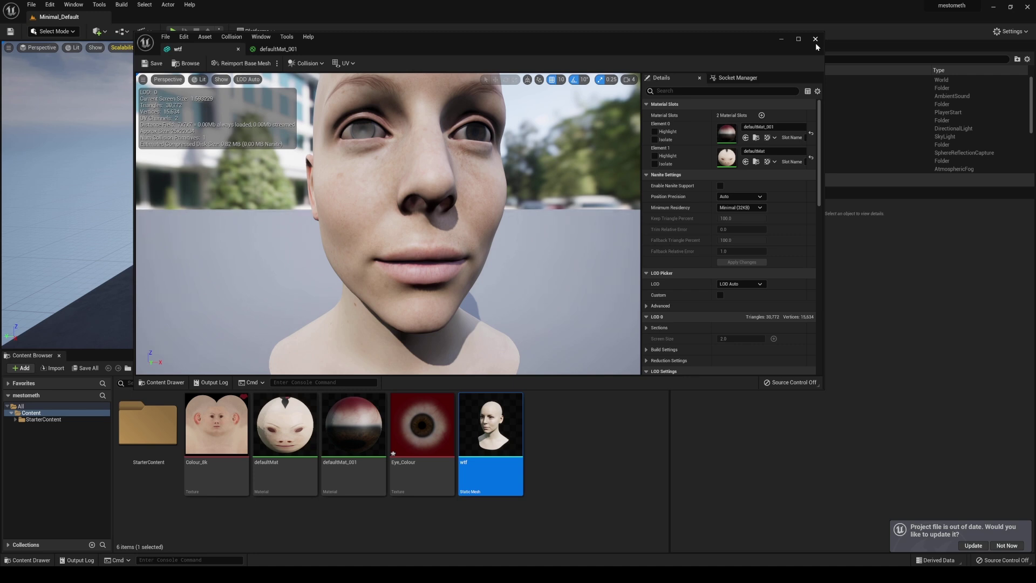
{"action": "left_click", "coordinate": [816, 40]}
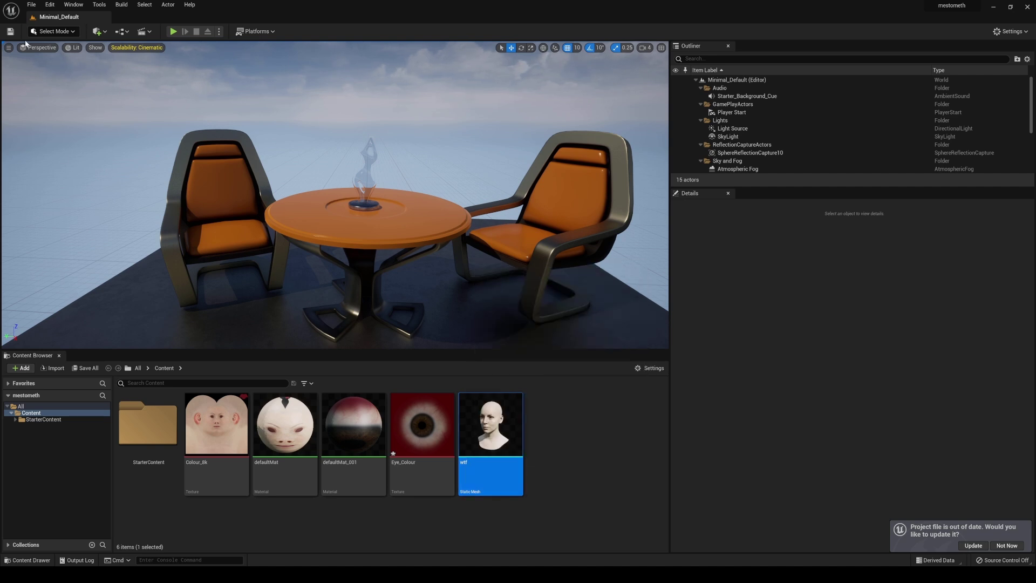
Step: Create a MetaHuman Identity asset named lol in the Content folder
{"action": "left_click", "coordinate": [21, 368]}
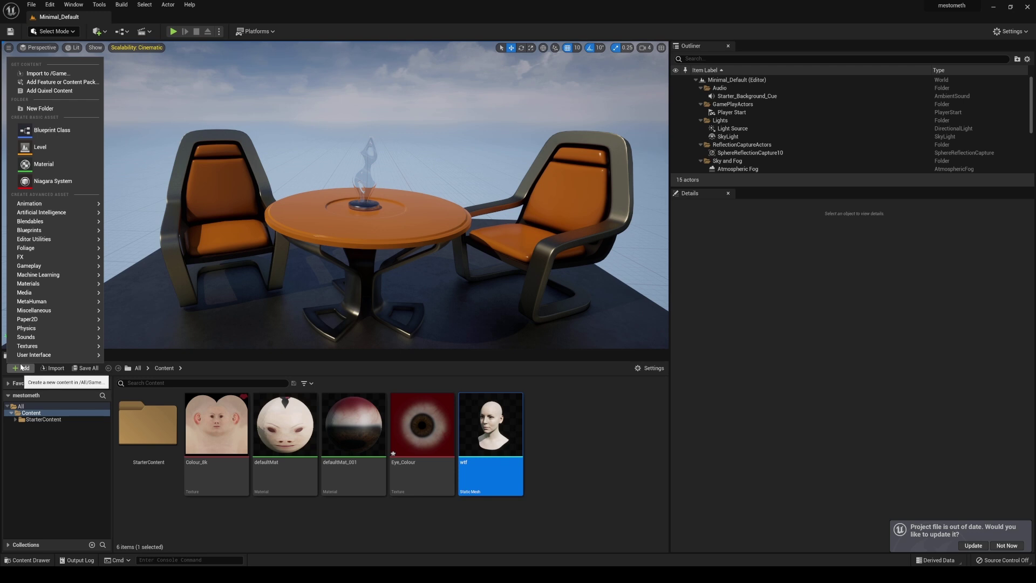
{"action": "mouse_move", "coordinate": [41, 303]}
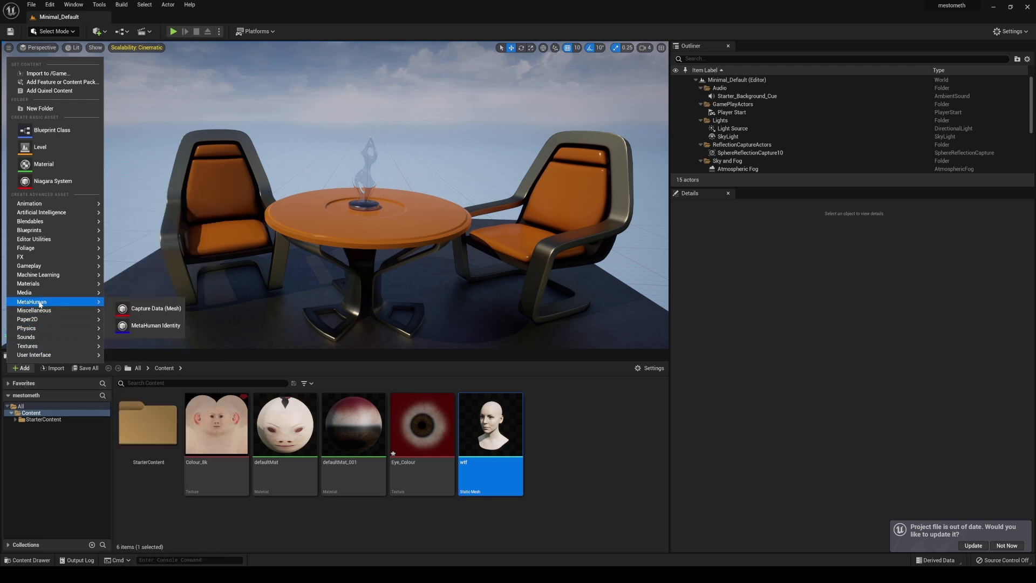
{"action": "left_click", "coordinate": [167, 332]}
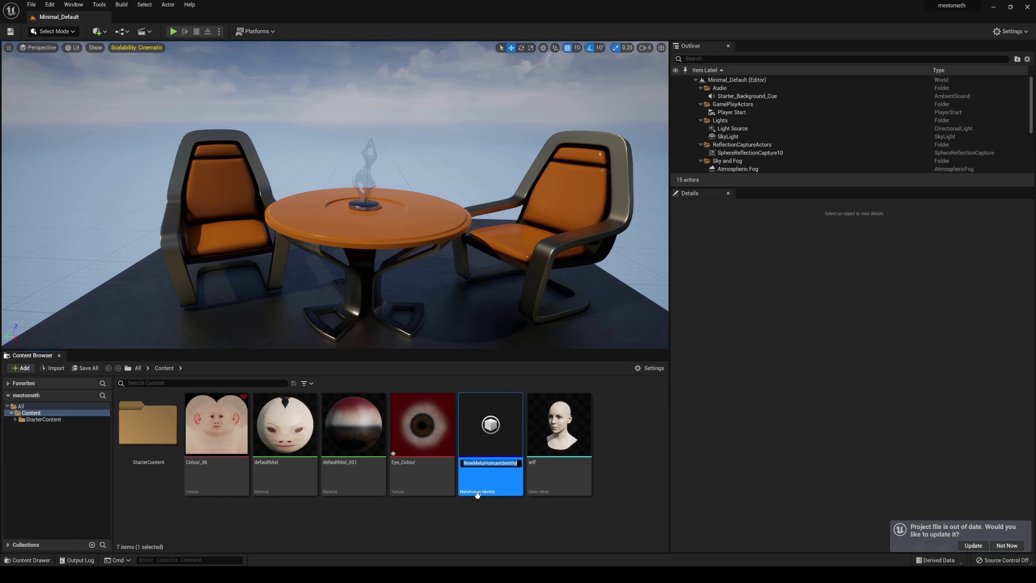
{"action": "type", "text": "Io"}
{"action": "type", "text": "lol"}
{"action": "key", "text": "Return"}
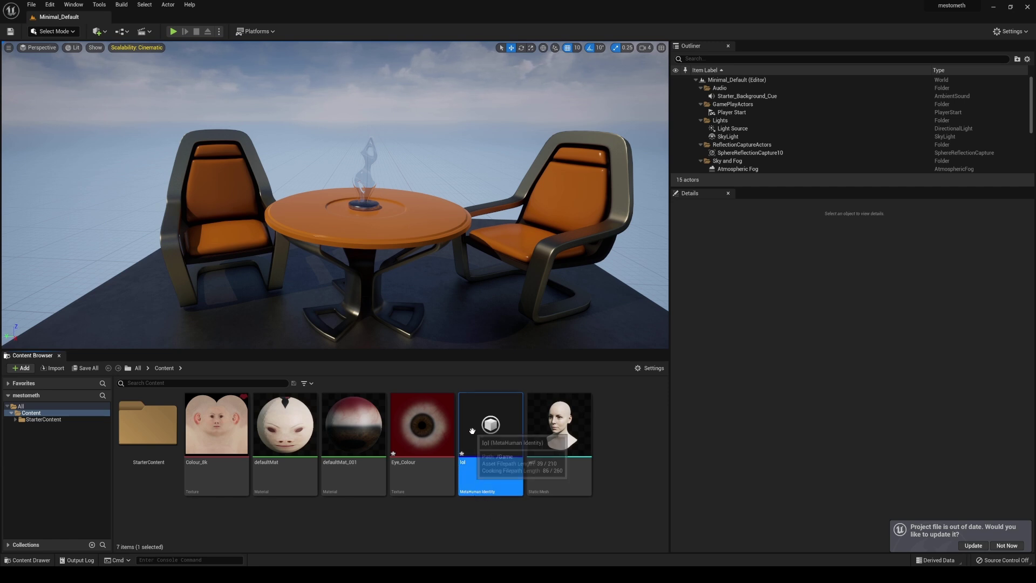
Step: Open the lol identity and create its components from the wtf static mesh
{"action": "double_click", "coordinate": [471, 432]}
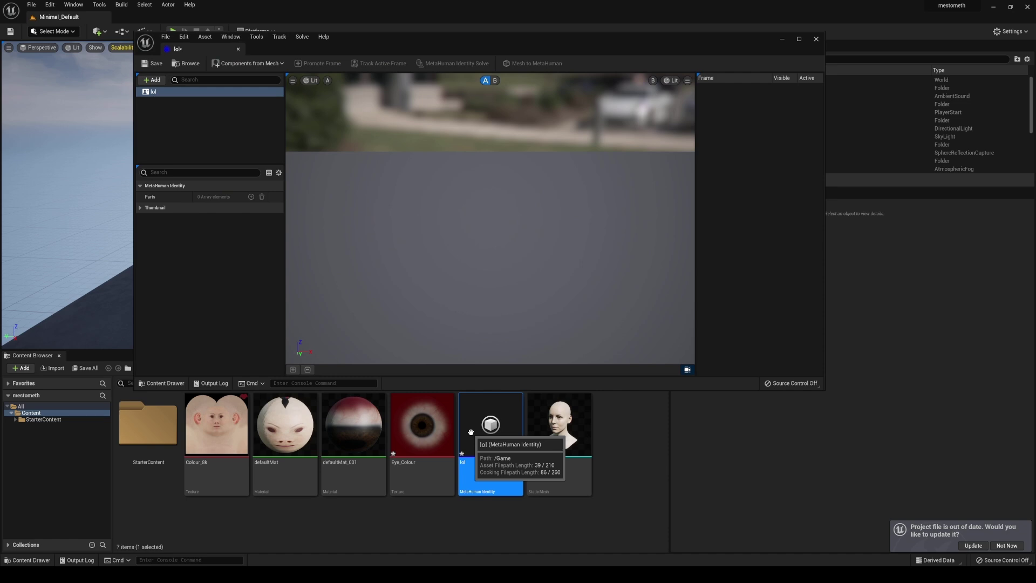
{"action": "left_click_drag", "start_coordinate": [397, 48], "coordinate": [396, 56]}
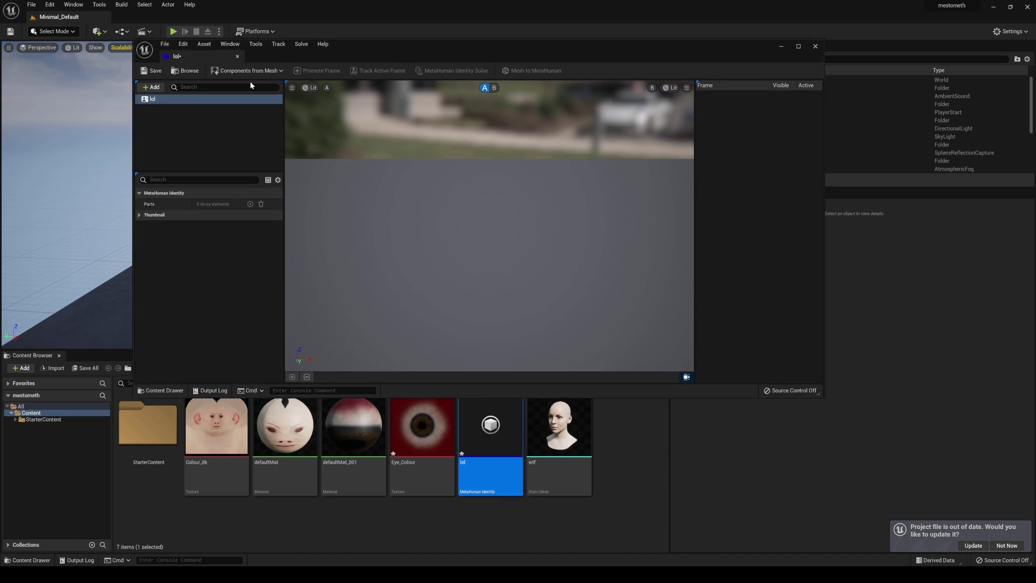
{"action": "left_click", "coordinate": [240, 72]}
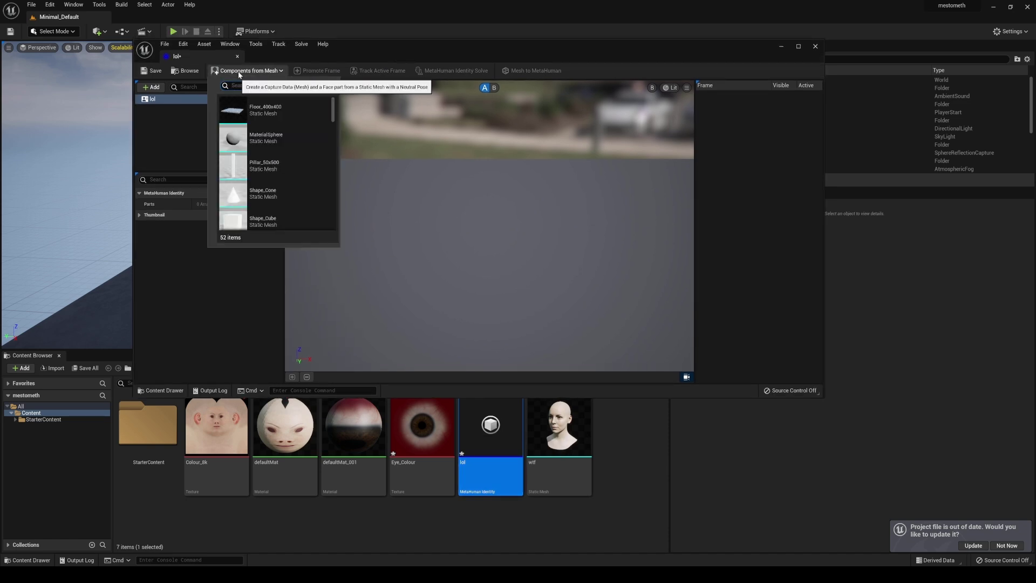
{"action": "type", "text": "wtf"}
{"action": "left_click", "coordinate": [265, 108]}
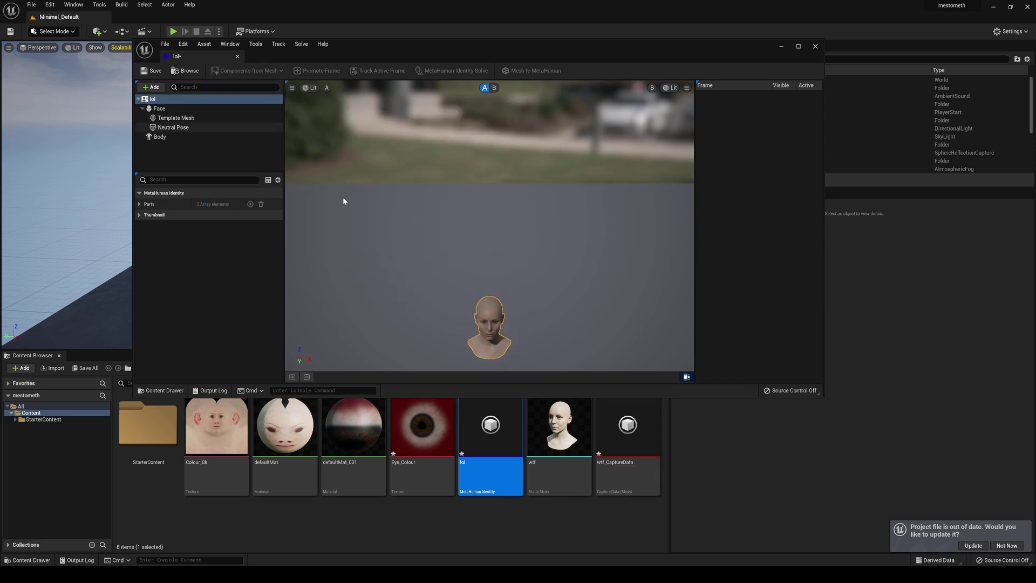
Step: Set view A to Unlit shading and promote a frame of the Neutral Pose with the head facing front and filling the view
{"action": "left_click", "coordinate": [310, 88]}
{"action": "left_click", "coordinate": [326, 118]}
{"action": "scroll", "coordinate": [488, 270], "scroll_direction": "up", "scroll_amount": 6}
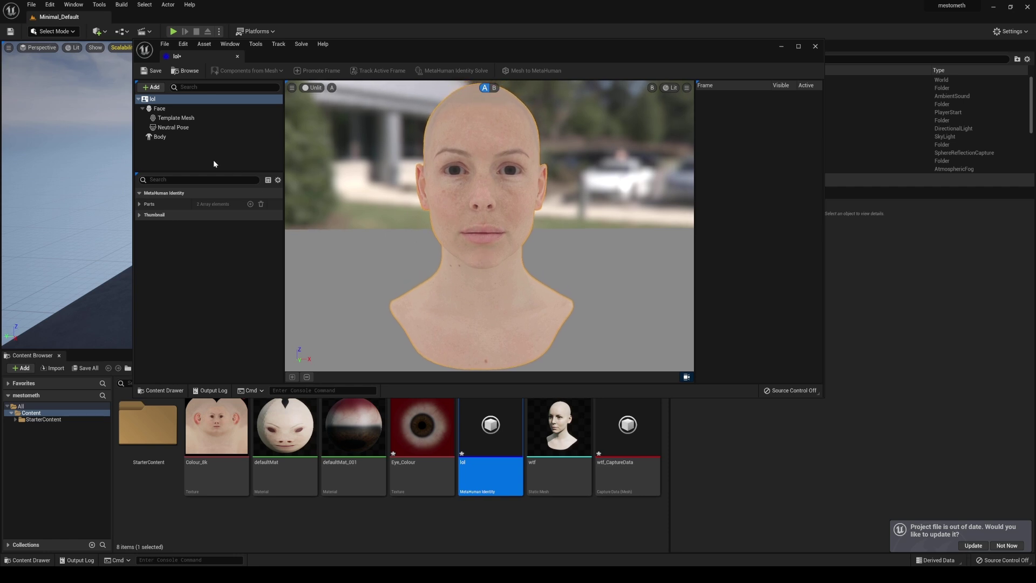
{"action": "left_click", "coordinate": [178, 127]}
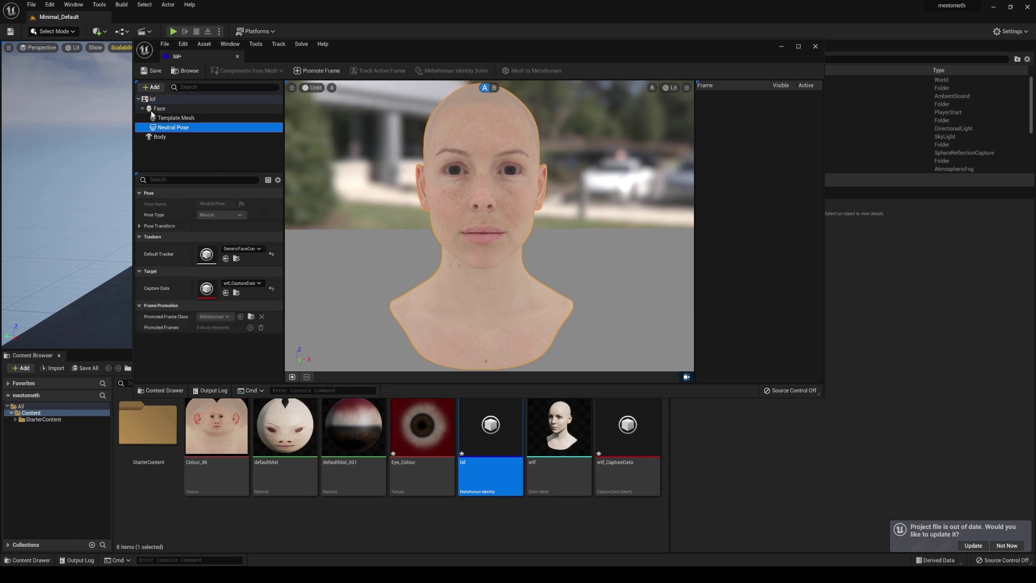
{"action": "left_click", "coordinate": [292, 377]}
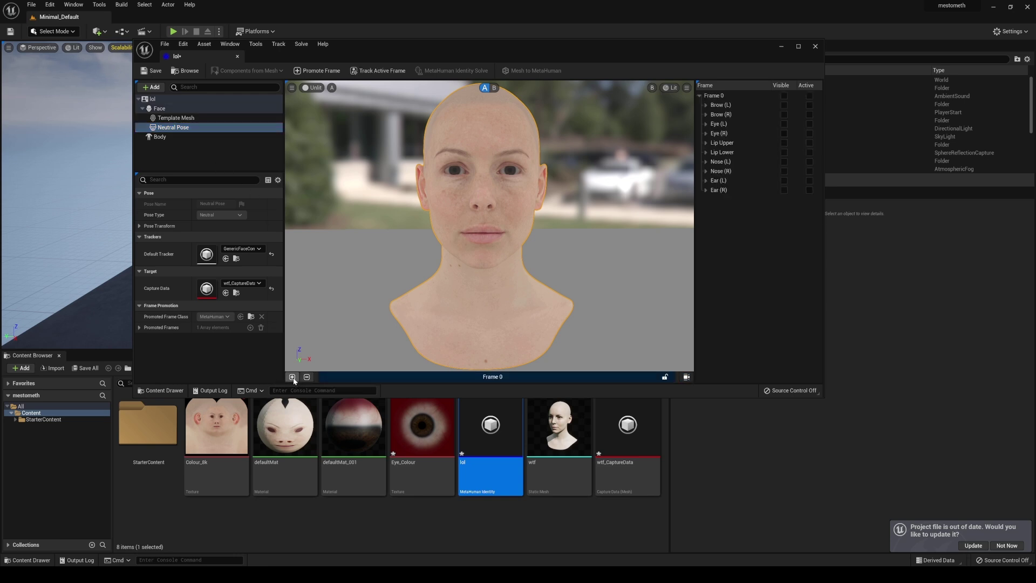
Step: Turn autotracking on for Frame 0 and lock its camera
{"action": "right_click", "coordinate": [500, 377]}
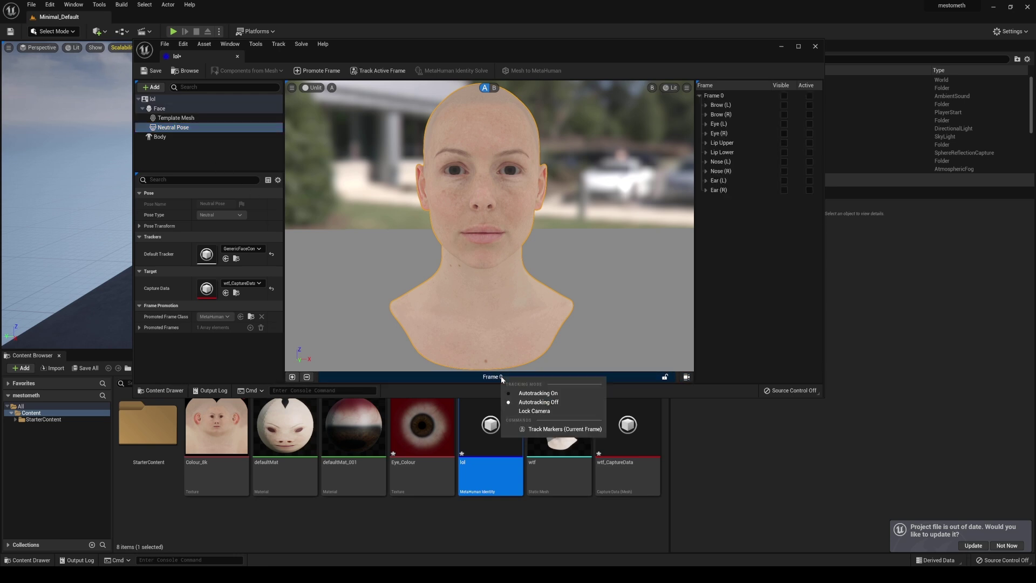
{"action": "left_click", "coordinate": [555, 394]}
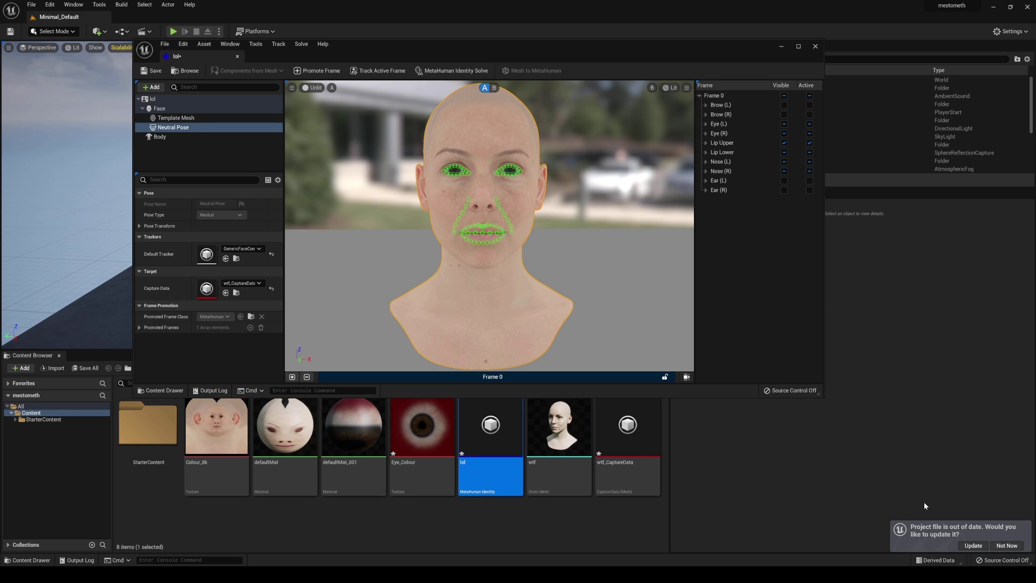
{"action": "right_click", "coordinate": [468, 376]}
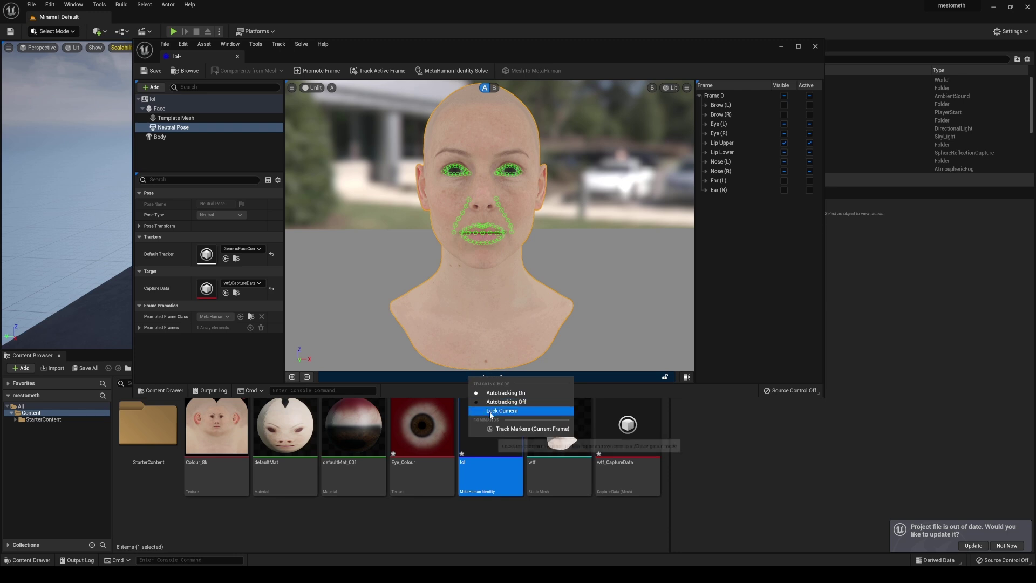
{"action": "left_click", "coordinate": [490, 411]}
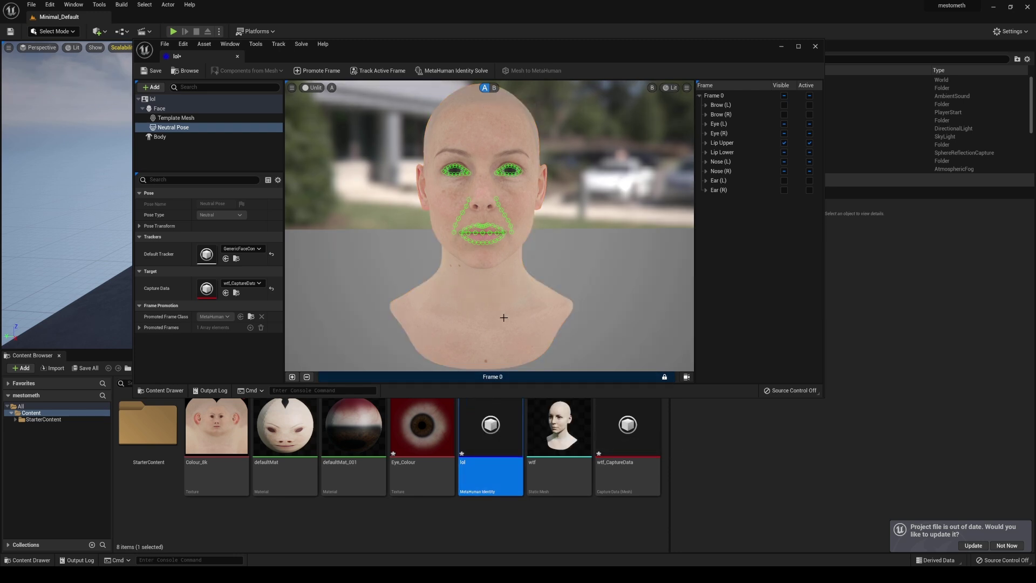
Step: Run the MetaHuman Identity Solve on the tracked Neutral Pose and compare views B and A
{"action": "left_click", "coordinate": [433, 72]}
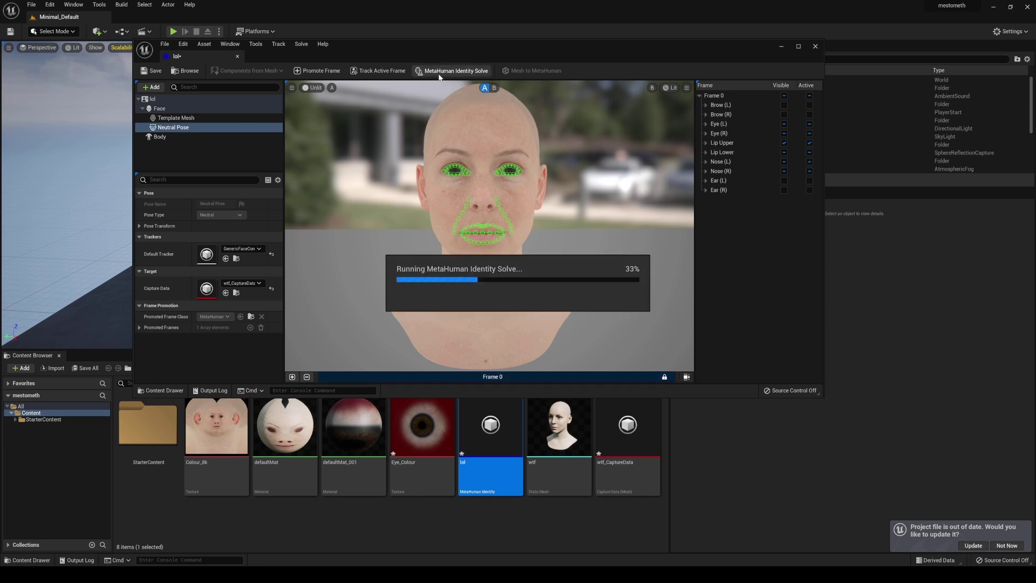
{"action": "left_click", "coordinate": [494, 88]}
{"action": "left_click", "coordinate": [484, 89]}
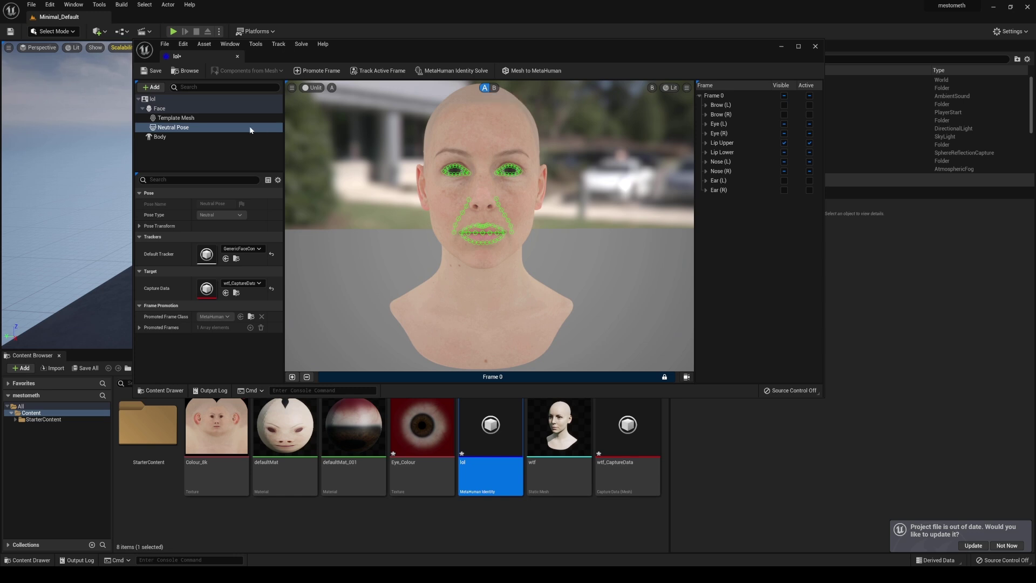
Step: Select the identity's Body component and submit the head with Mesh to MetaHuman
{"action": "left_click", "coordinate": [161, 140]}
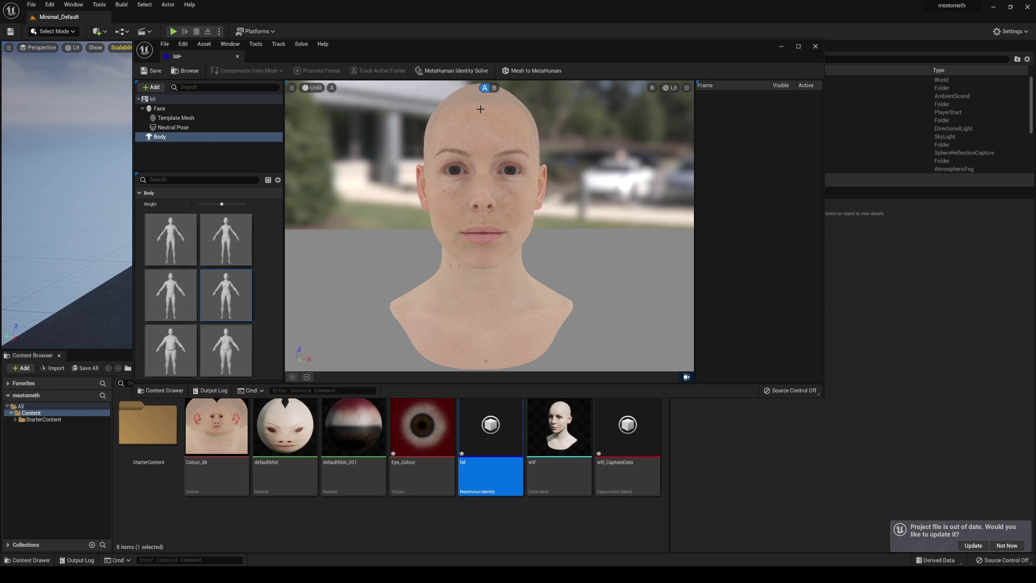
{"action": "left_click", "coordinate": [533, 70]}
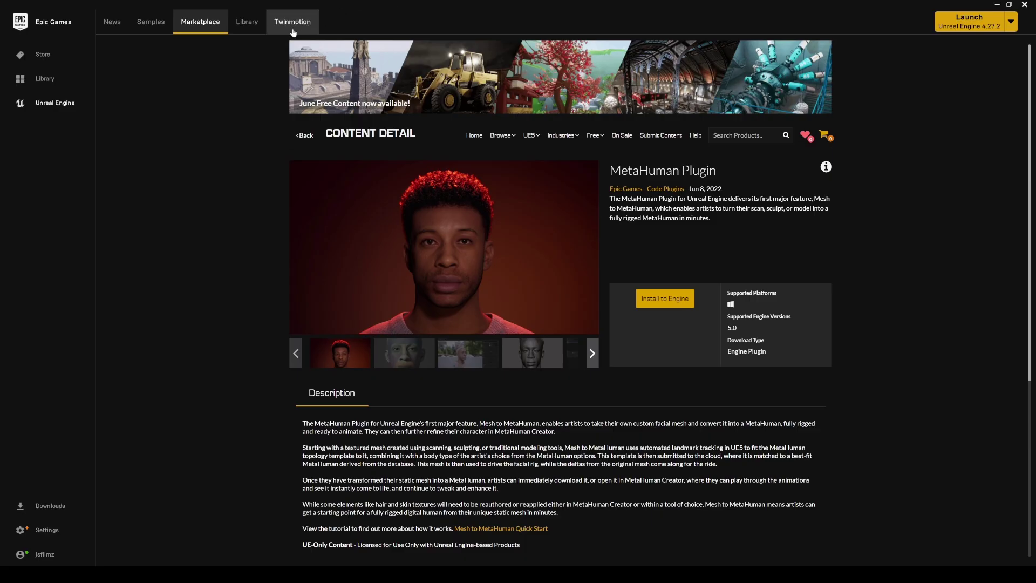
Step: In the Epic Games Launcher library, check the installed plugins of Unreal Engine 5.0.2
{"action": "left_click", "coordinate": [247, 22]}
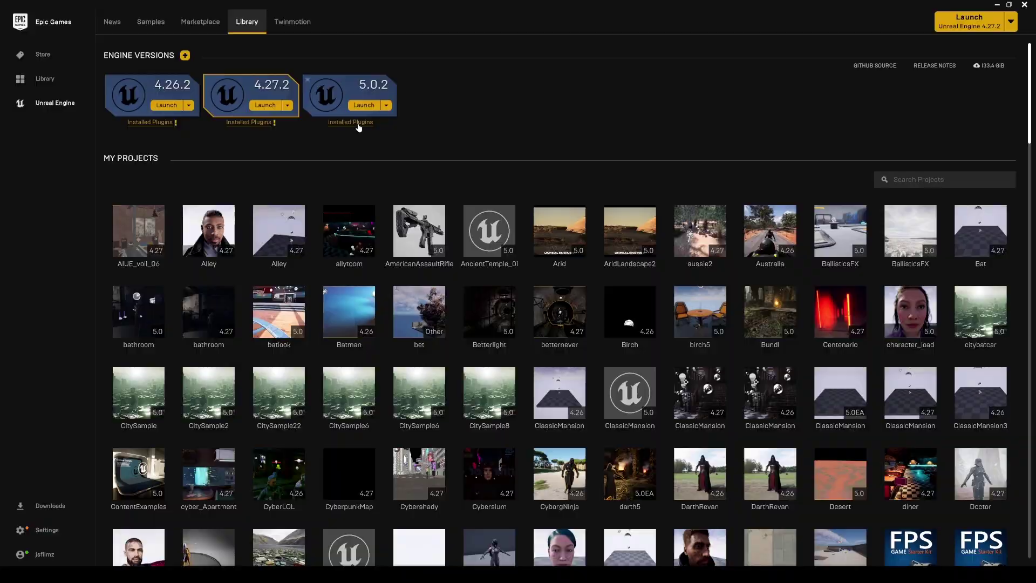
{"action": "left_click", "coordinate": [353, 122]}
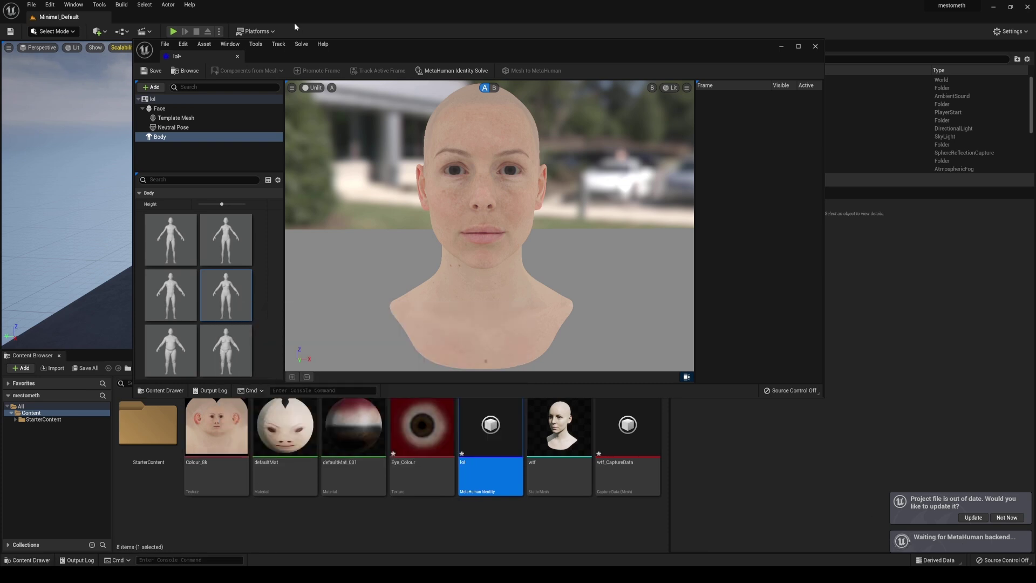
Step: Open Quixel Bridge from the Unreal editor, show My MetaHumans, acknowledge the conversion notice and select the newly converted MetaHuman
{"action": "left_click", "coordinate": [97, 32]}
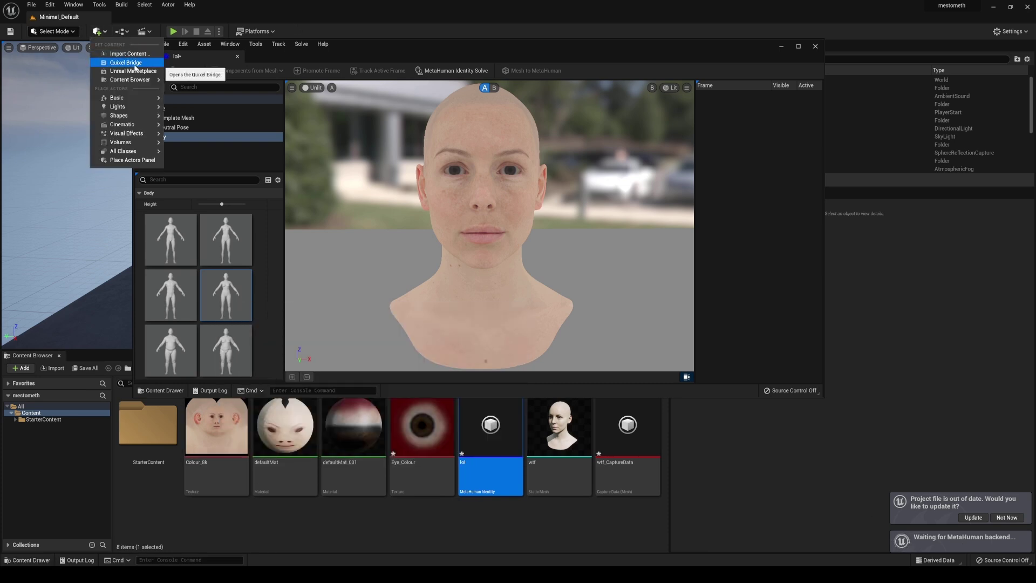
{"action": "left_click", "coordinate": [126, 62]}
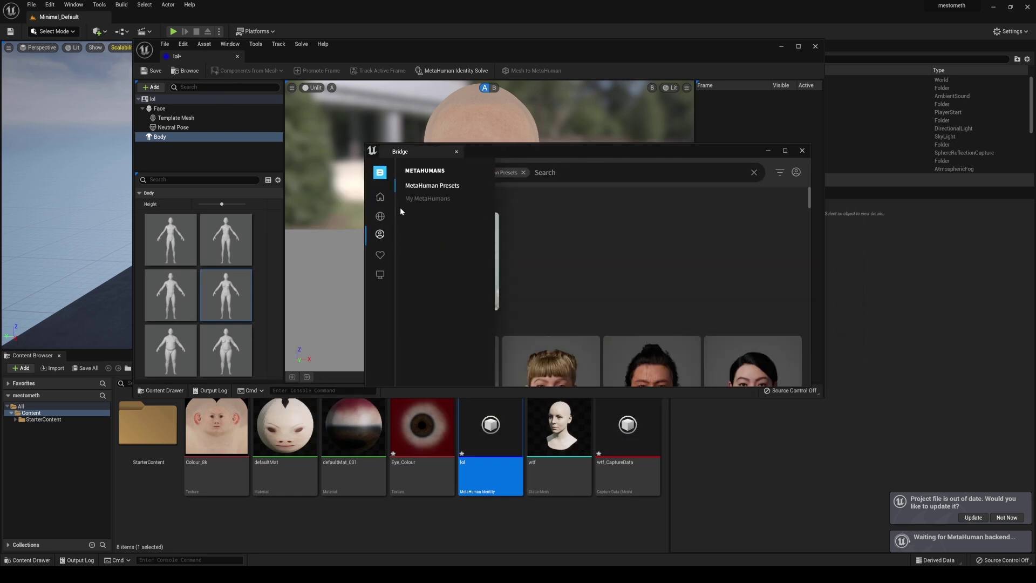
{"action": "left_click", "coordinate": [413, 199]}
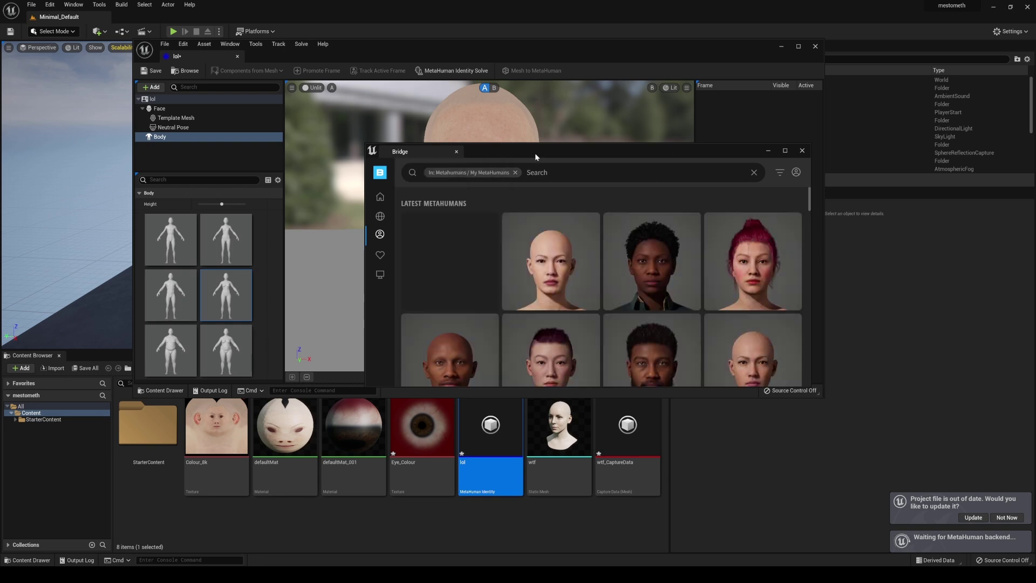
{"action": "left_click_drag", "start_coordinate": [536, 153], "coordinate": [454, 148]}
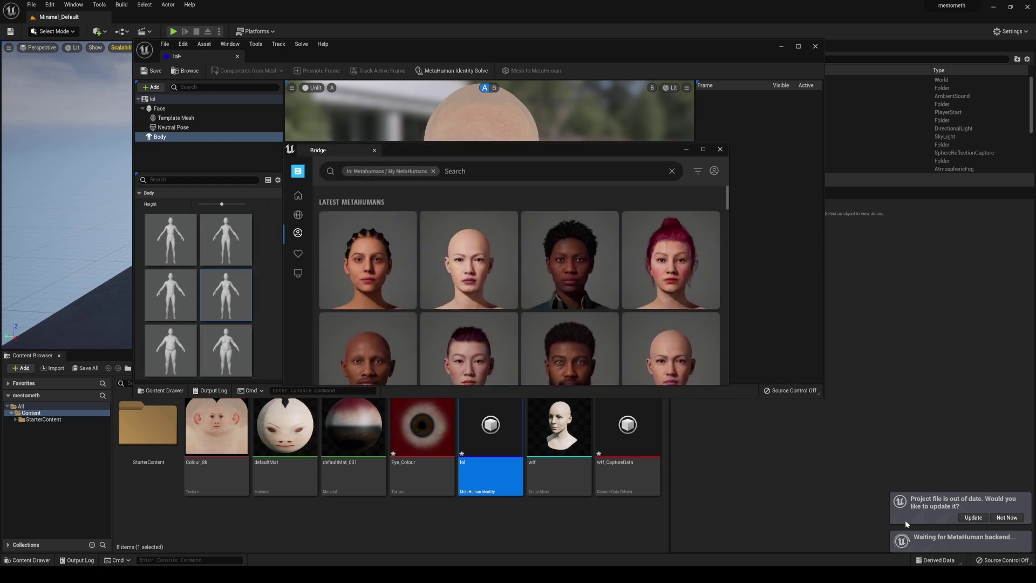
{"action": "mouse_move", "coordinate": [699, 233]}
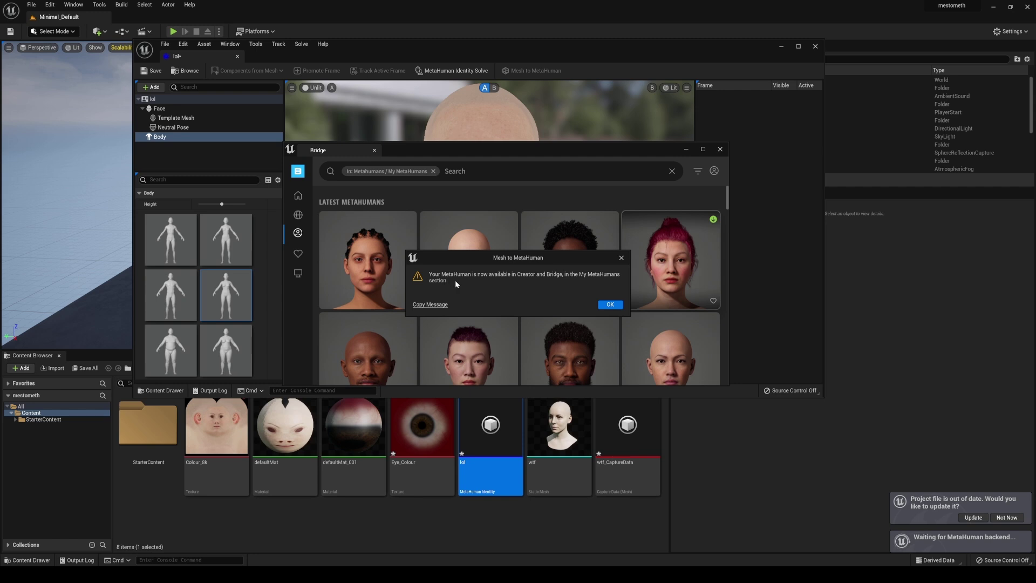
{"action": "left_click", "coordinate": [609, 305]}
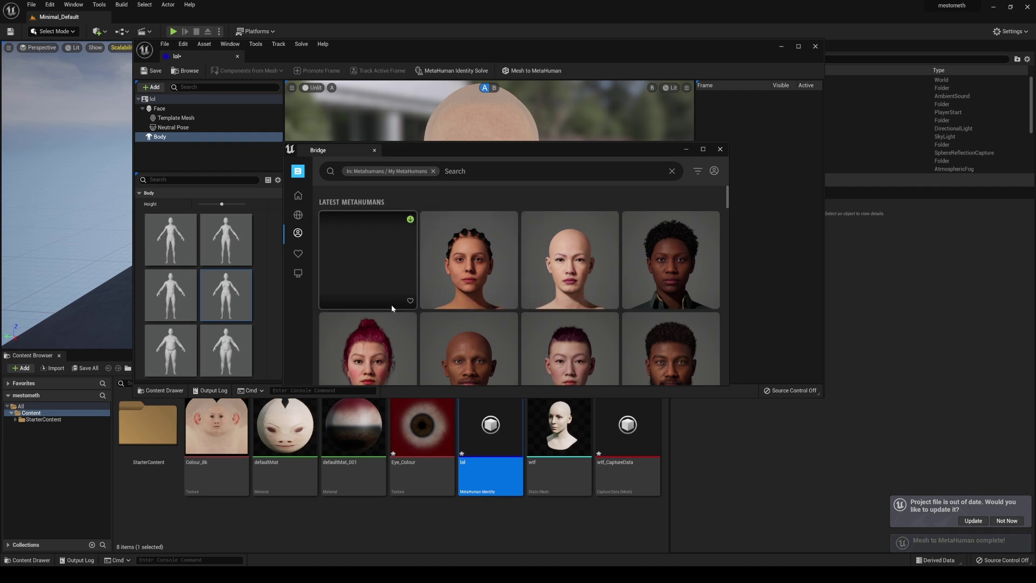
{"action": "left_click", "coordinate": [364, 256]}
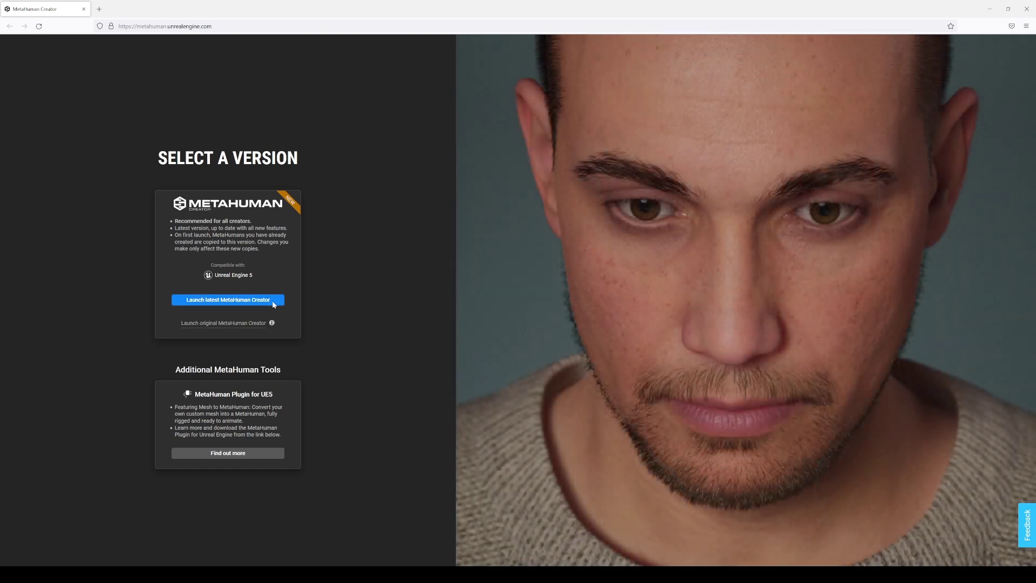
Step: In the browser, launch the latest MetaHuman Creator and open the lol MetaHuman for editing with its Custom Mesh settings shown
{"action": "left_click", "coordinate": [274, 301]}
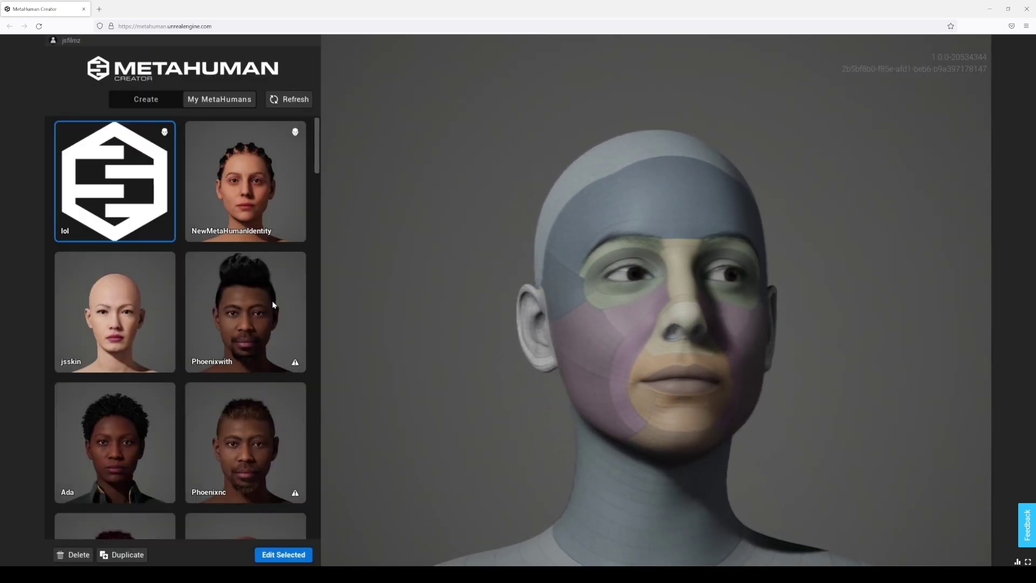
{"action": "left_click", "coordinate": [283, 555]}
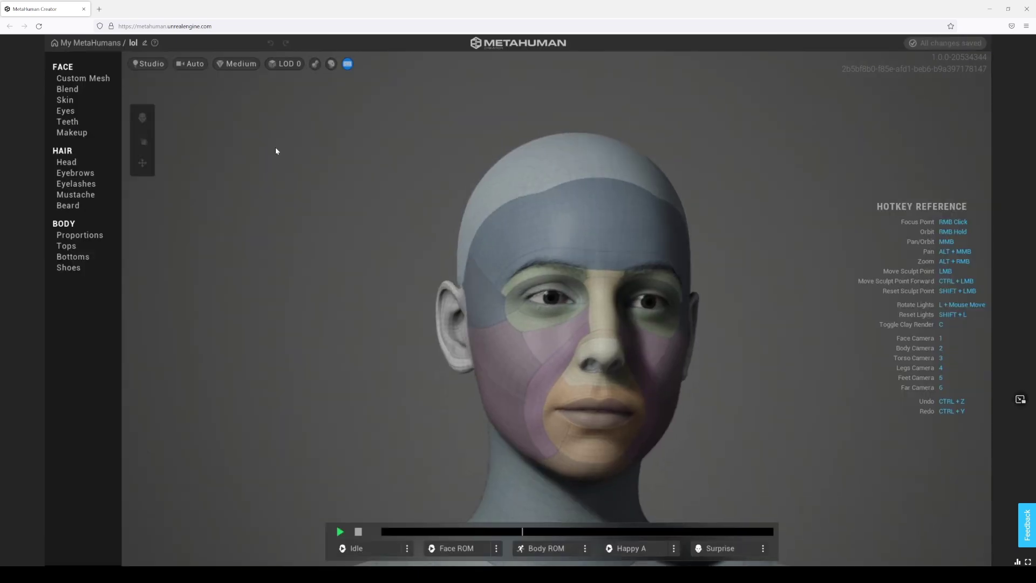
{"action": "left_click", "coordinate": [102, 80]}
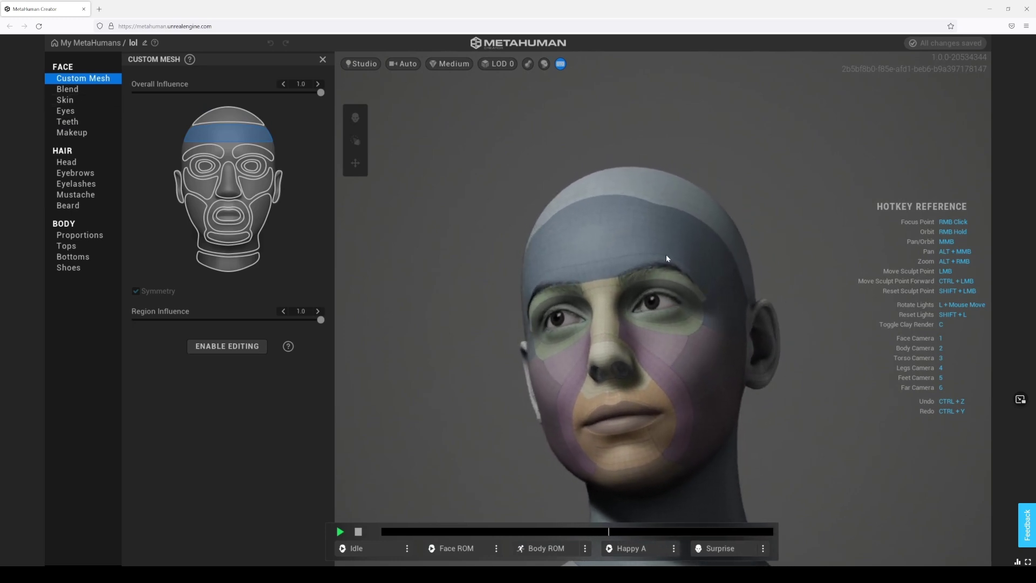
Step: Assign a skin texture to the lol MetaHuman by choosing a light peach skin color
{"action": "left_click", "coordinate": [103, 101]}
{"action": "left_click", "coordinate": [254, 116]}
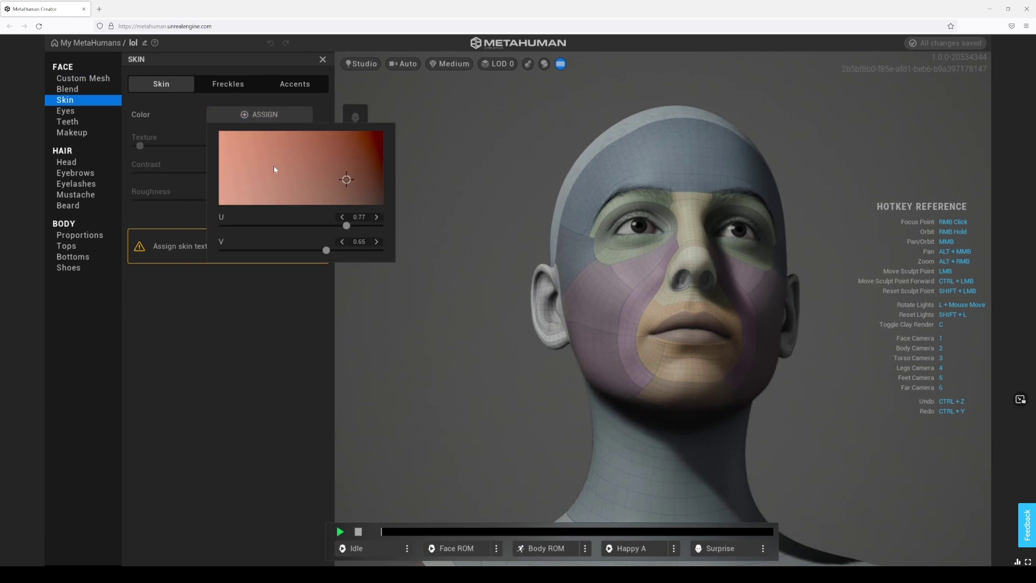
{"action": "mouse_move", "coordinate": [276, 169]}
{"action": "left_mouse_down"}
{"action": "mouse_move", "coordinate": [273, 160]}
{"action": "mouse_move", "coordinate": [288, 163]}
{"action": "left_mouse_up"}
{"action": "left_click", "coordinate": [295, 162]}
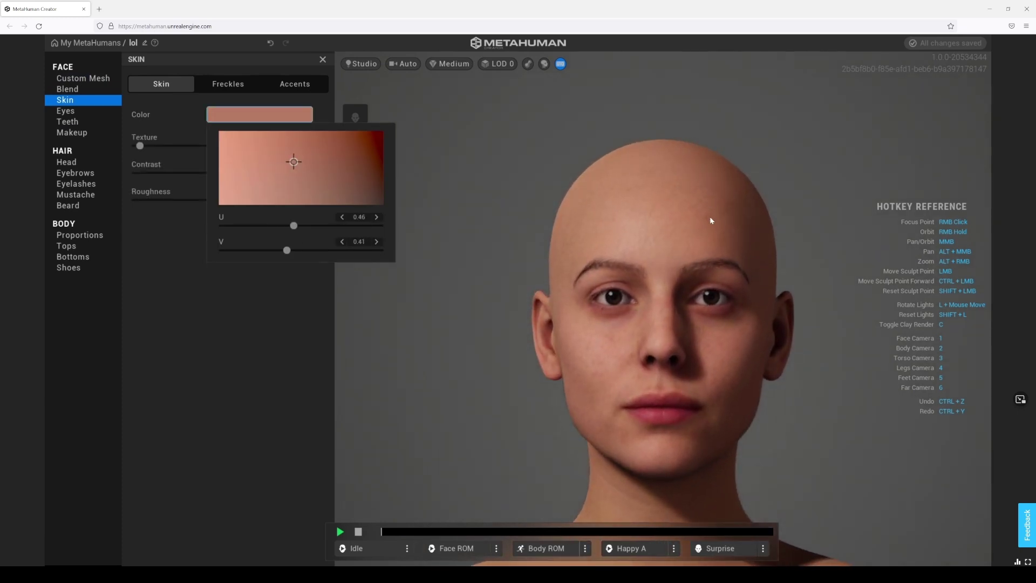
{"action": "mouse_move", "coordinate": [299, 171]}
{"action": "left_mouse_down"}
{"action": "mouse_move", "coordinate": [296, 155]}
{"action": "mouse_move", "coordinate": [337, 153]}
{"action": "mouse_move", "coordinate": [273, 149]}
{"action": "left_mouse_up"}
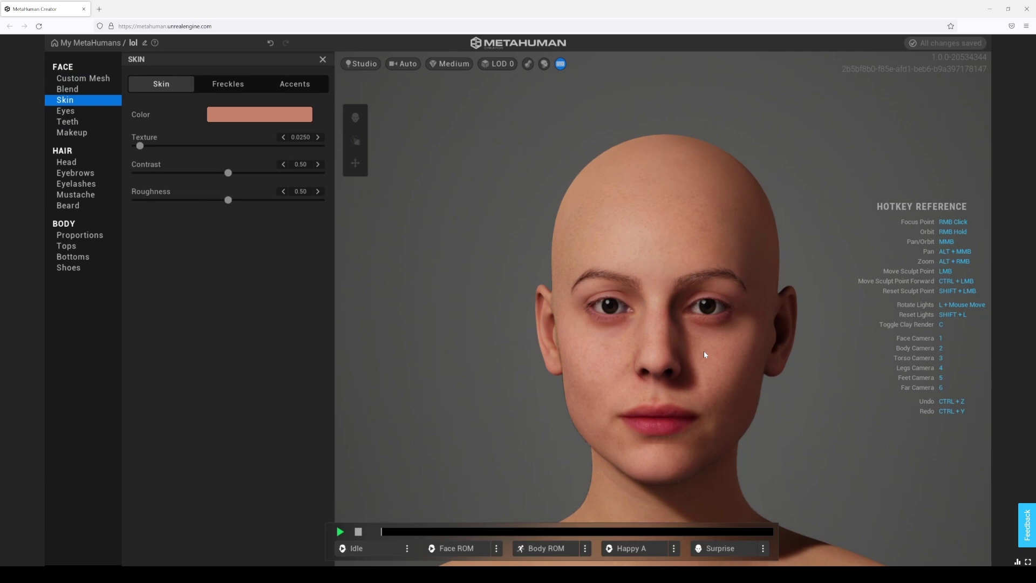
Step: View the Freckles settings and preview the face with the Face ROM and Happy A animations
{"action": "left_click", "coordinate": [228, 84]}
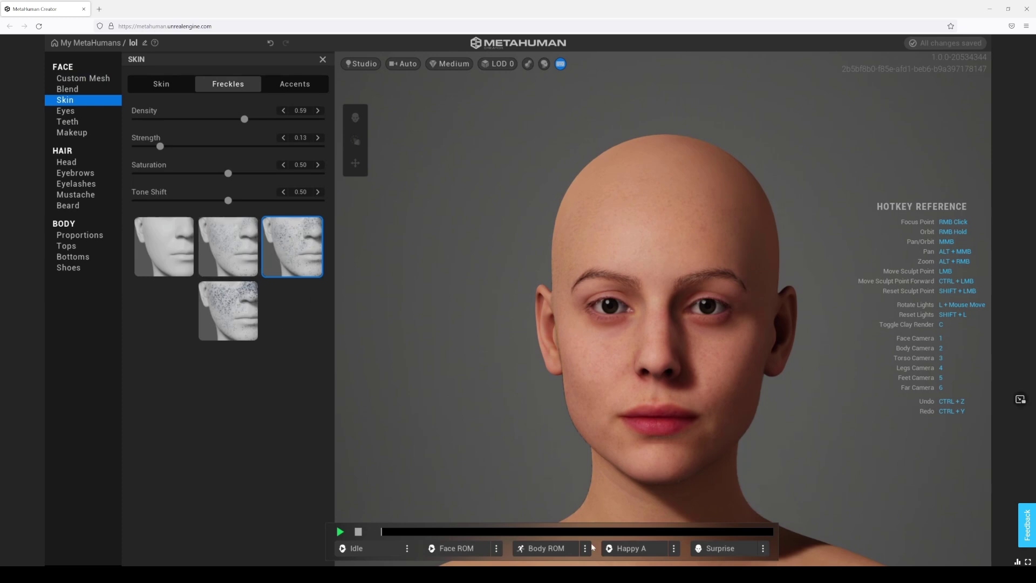
{"action": "left_click", "coordinate": [483, 549]}
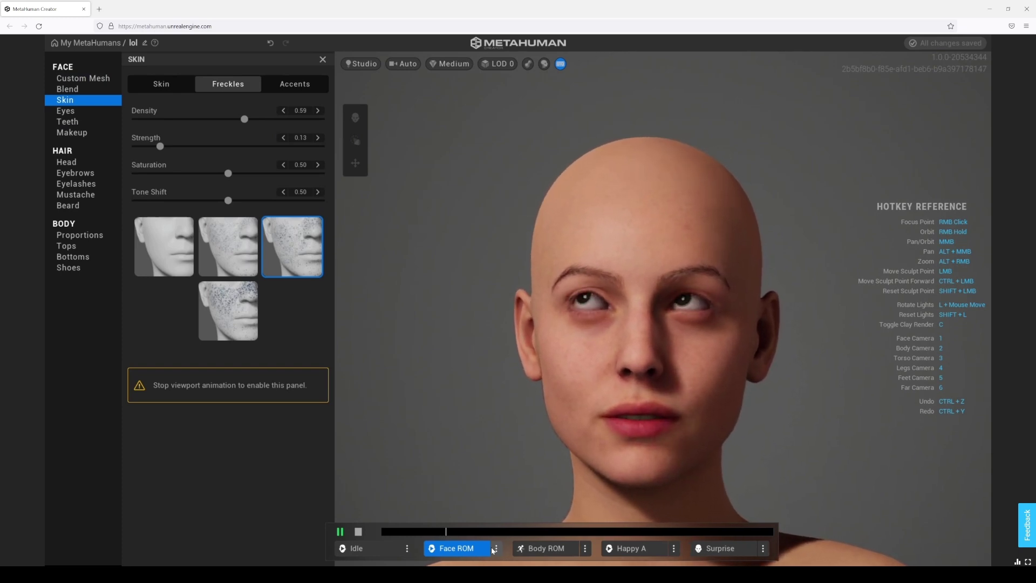
{"action": "left_click", "coordinate": [647, 548]}
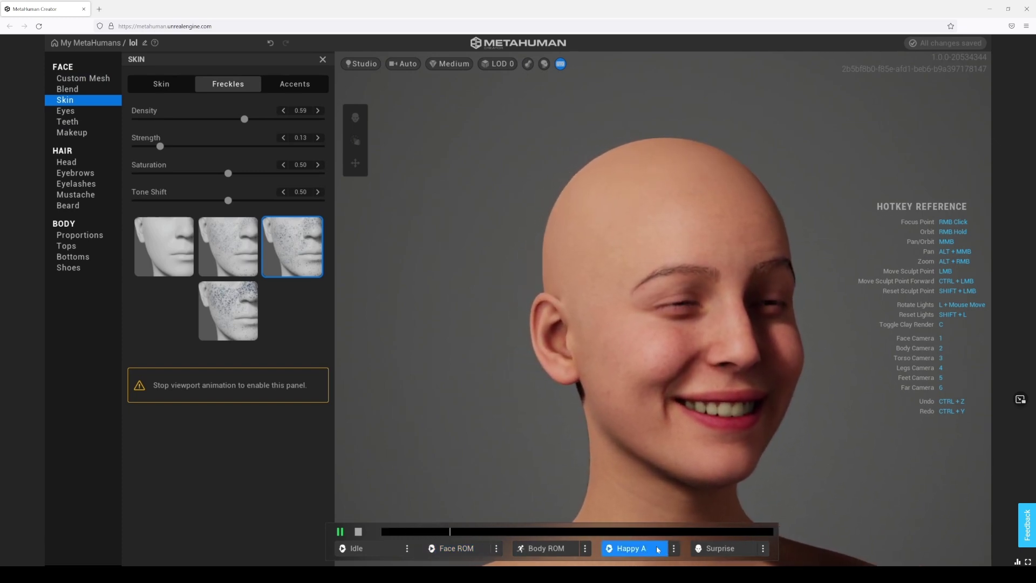